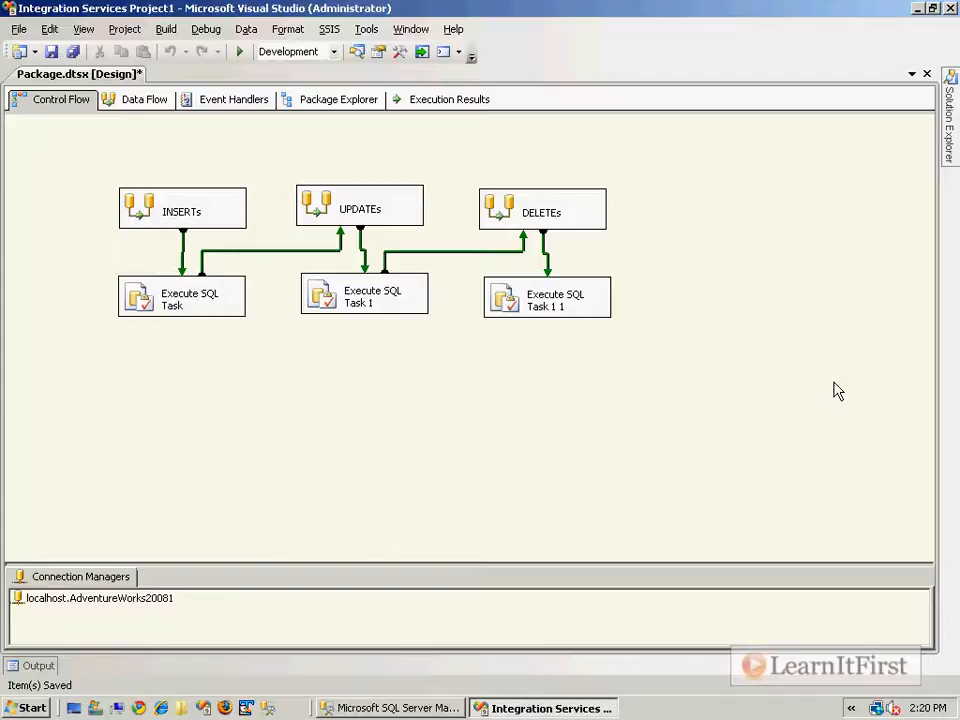
Step: Add a Sequence Container to the control flow and name it "Bad way"
mouse_move(948, 110)
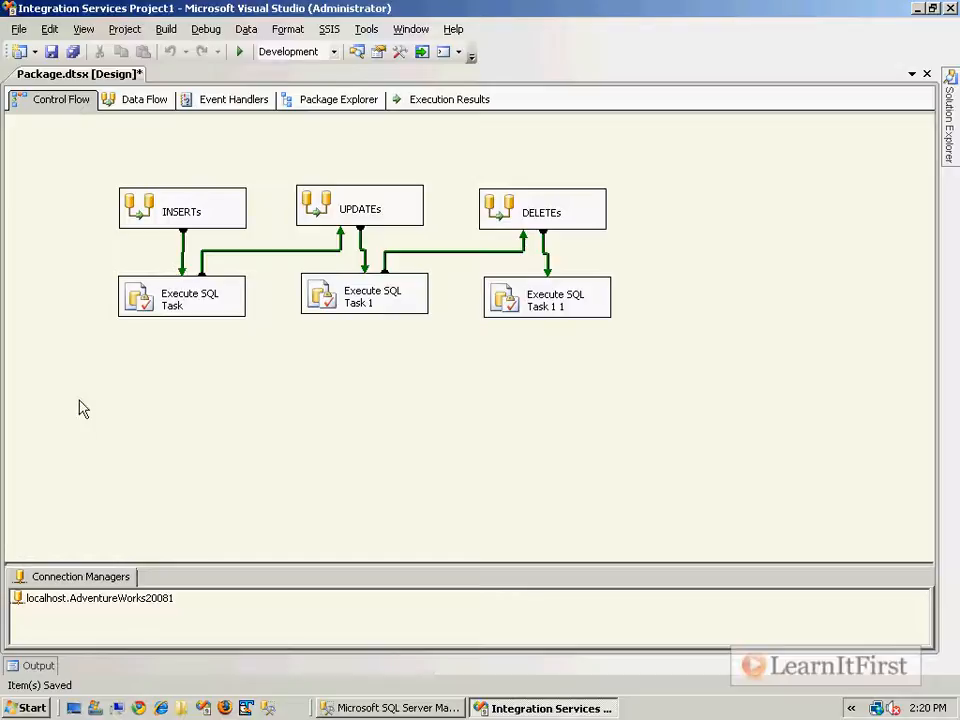
right_click(202, 157)
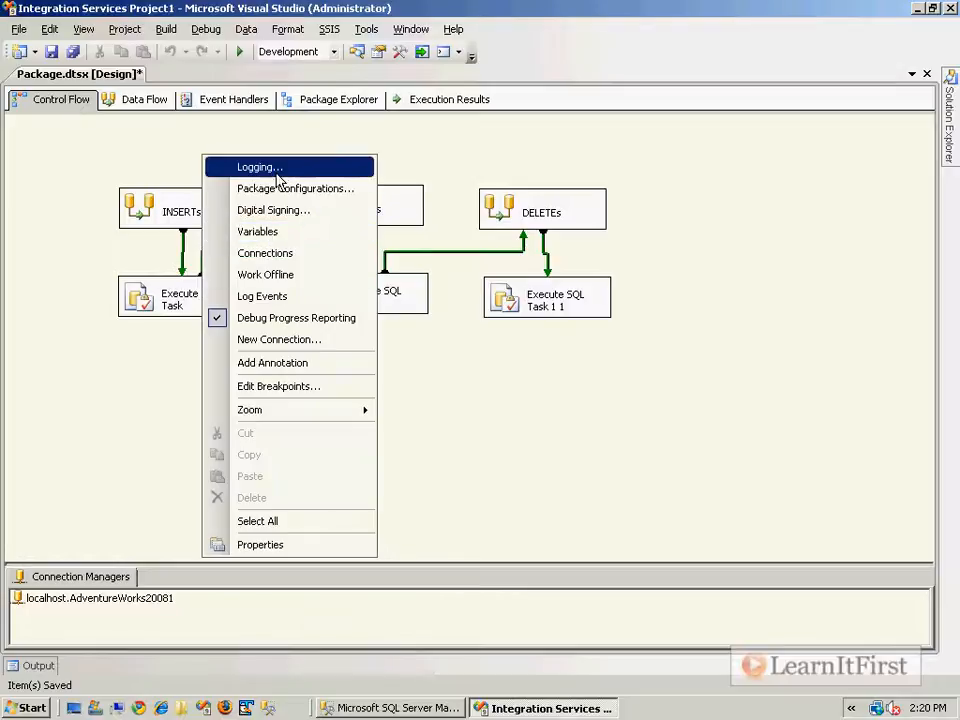
left_click(80, 29)
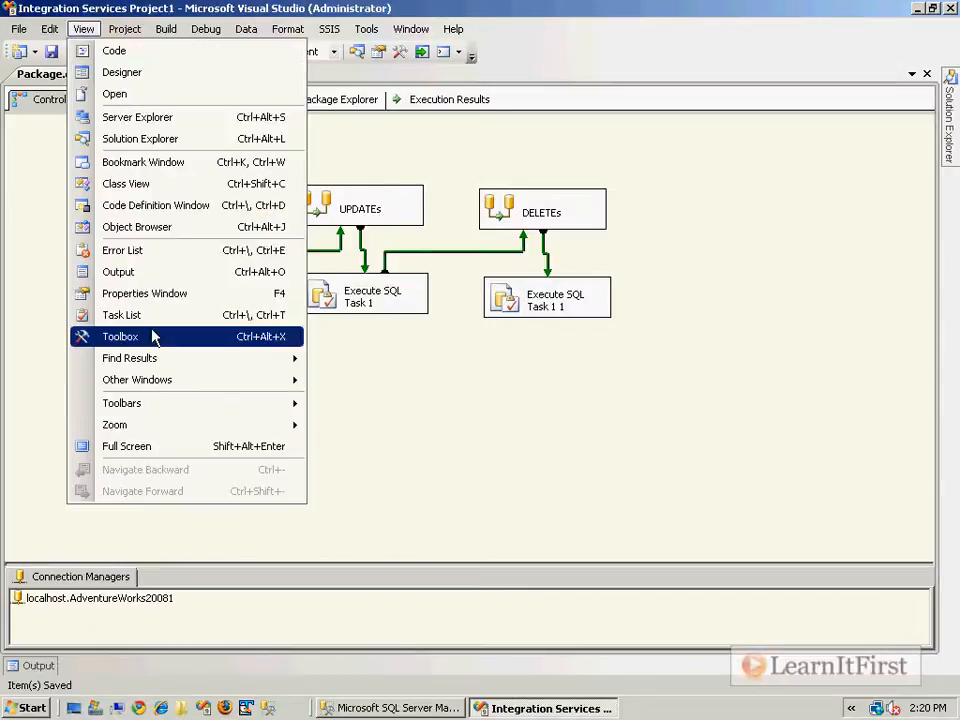
left_click(200, 336)
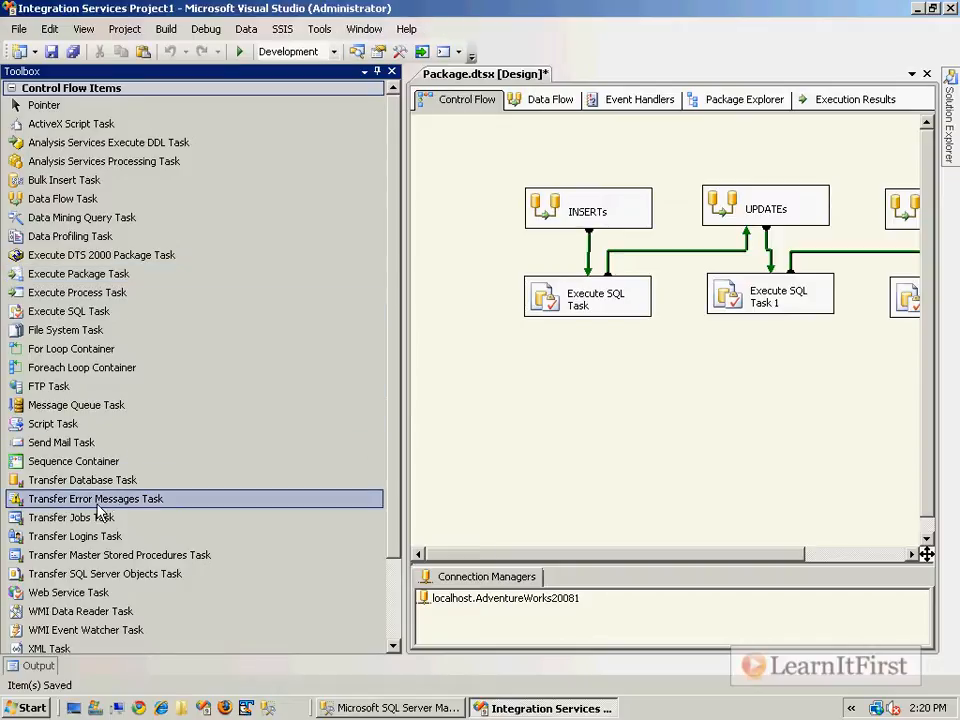
left_click_drag(75, 461, 485, 190)
left_click(537, 209)
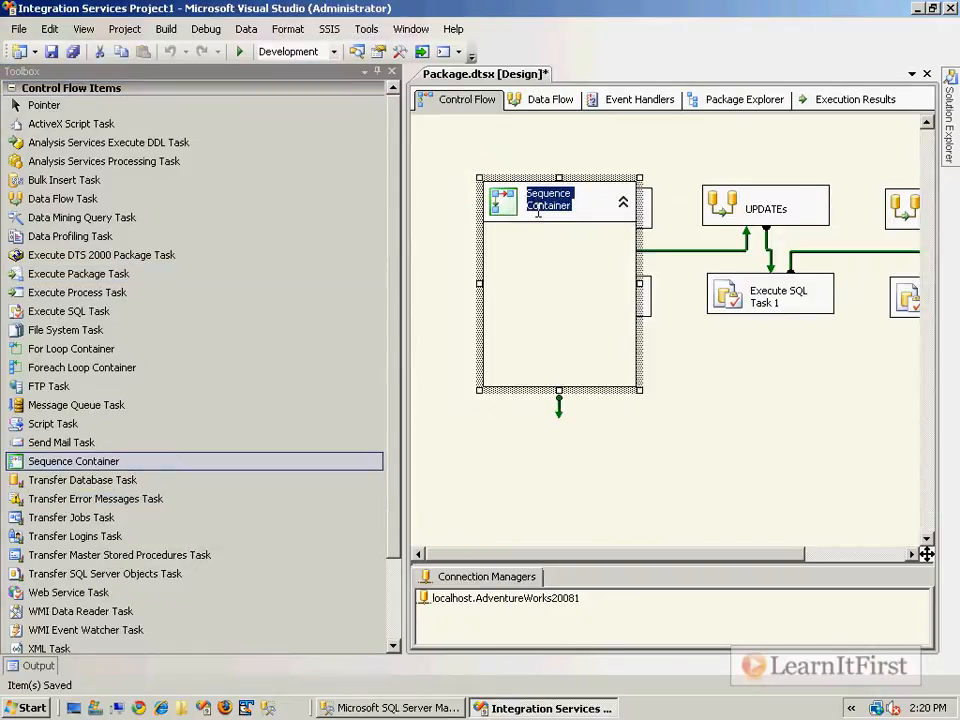
type("Bad way")
key("Return")
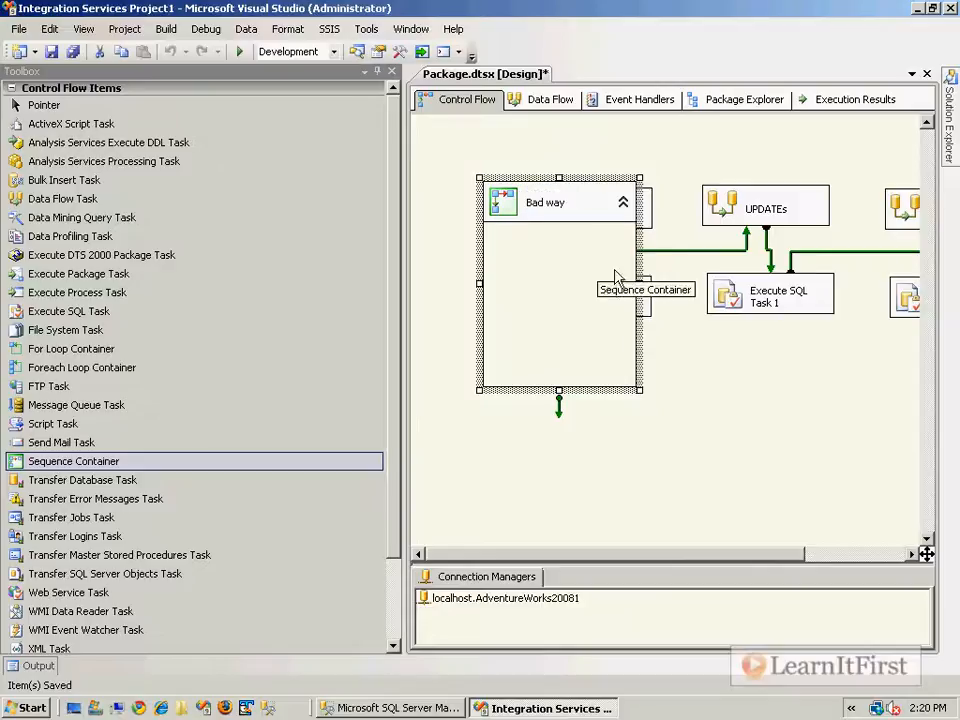
Step: Move the INSERTs, UPDATEs and DELETEs data flows with their Execute SQL tasks into the "Bad way" container and disable that container
left_click(392, 71)
left_click_drag(645, 364, 199, 274)
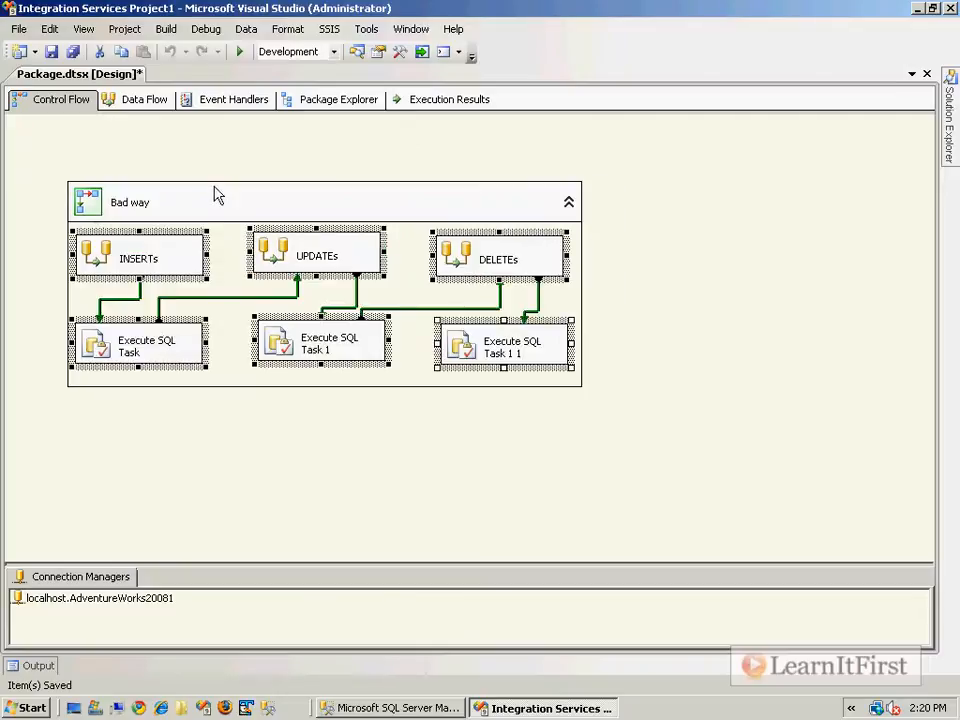
left_click(418, 215)
right_click(256, 197)
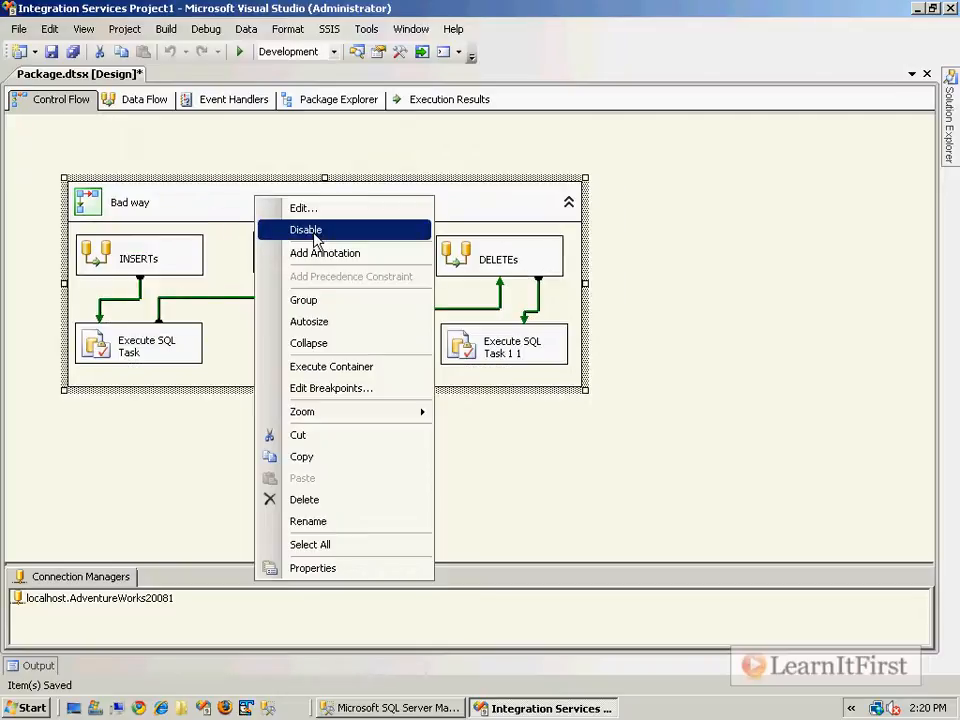
key("Escape")
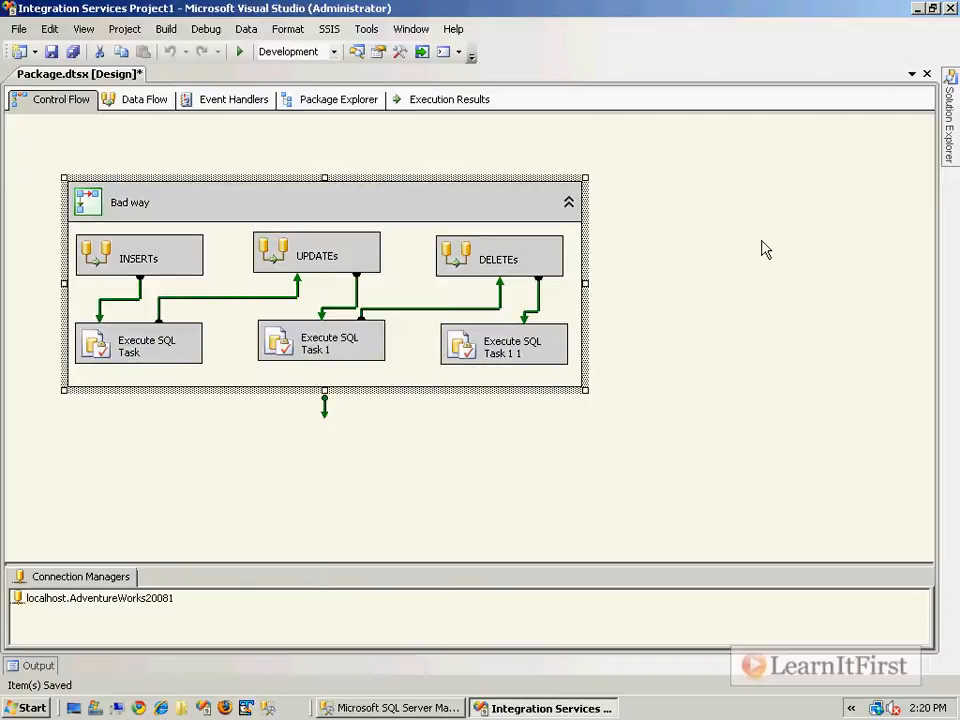
Step: Collapse the "Bad way" container and save the package
left_click(570, 205)
left_click(643, 221)
key("ctrl+s")
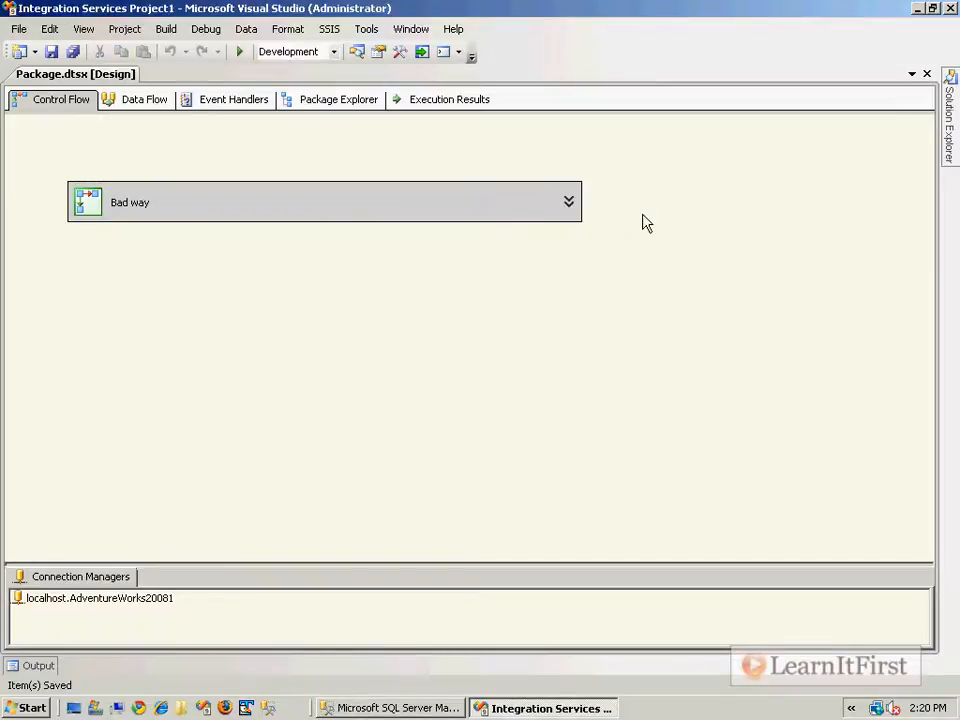
Step: Add a second Sequence Container below "Bad way", name it "One good way" and widen it
left_click(83, 29)
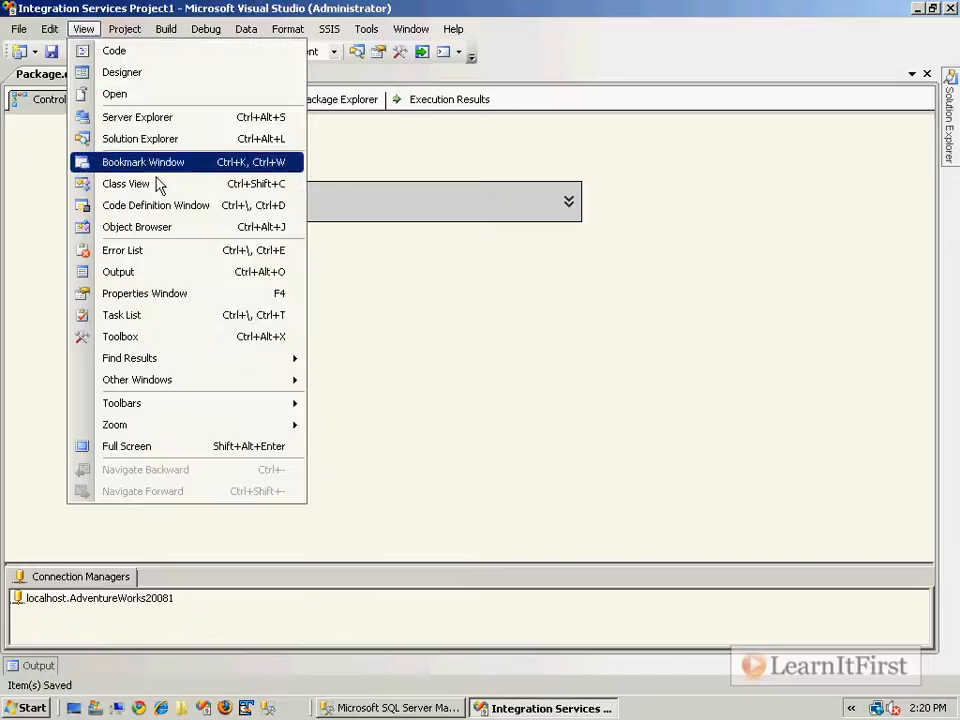
left_click(121, 337)
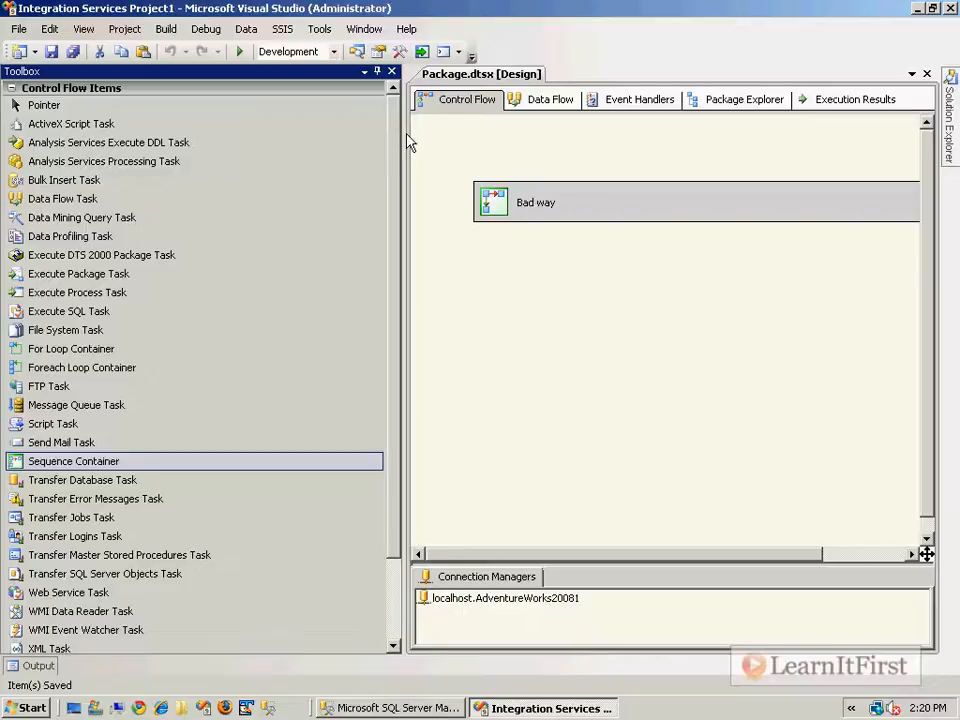
left_click_drag(86, 459, 481, 275)
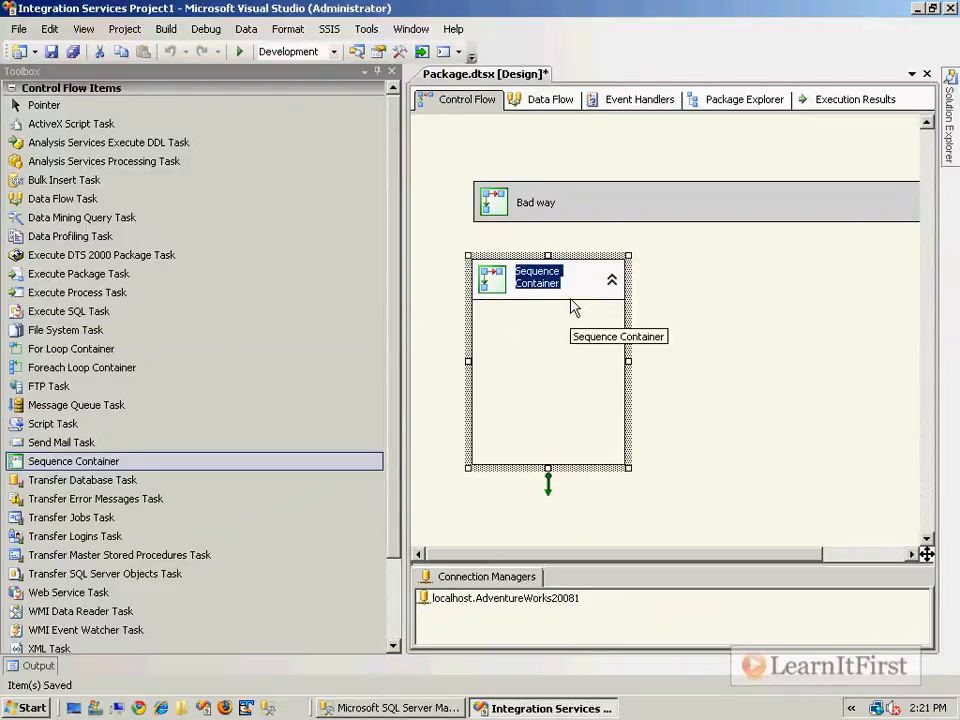
type("One good ")
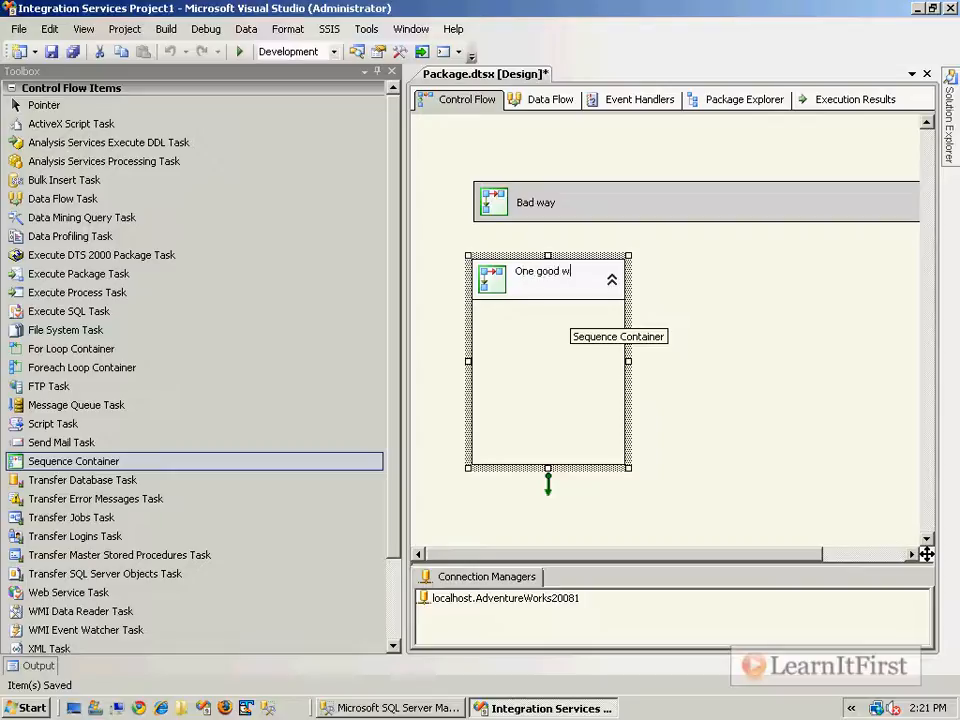
type("way")
key("Return")
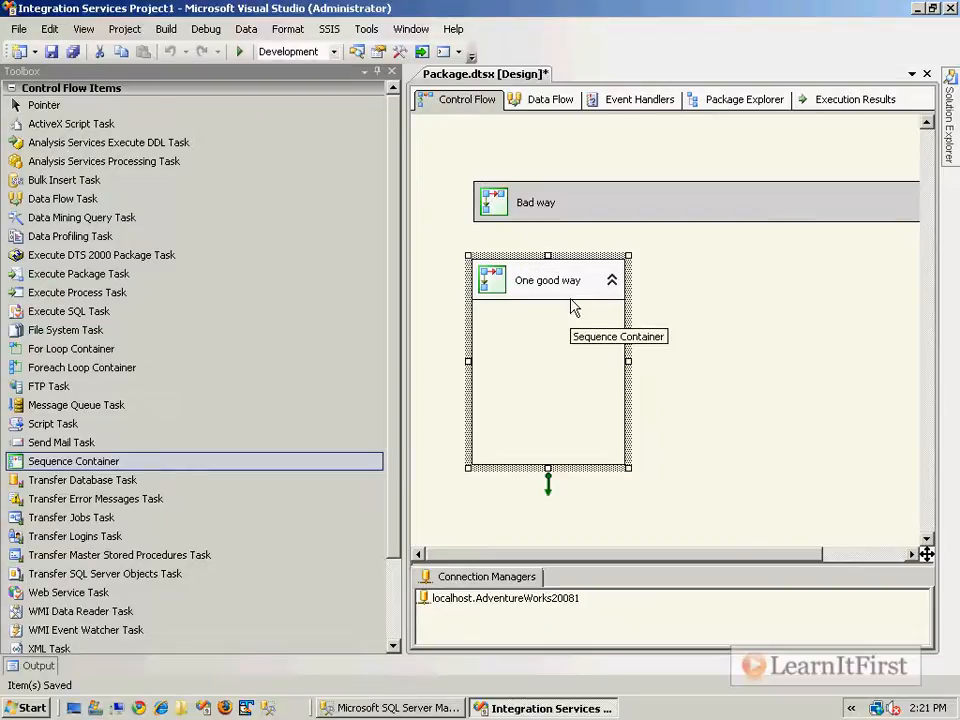
left_click_drag(628, 367, 754, 347)
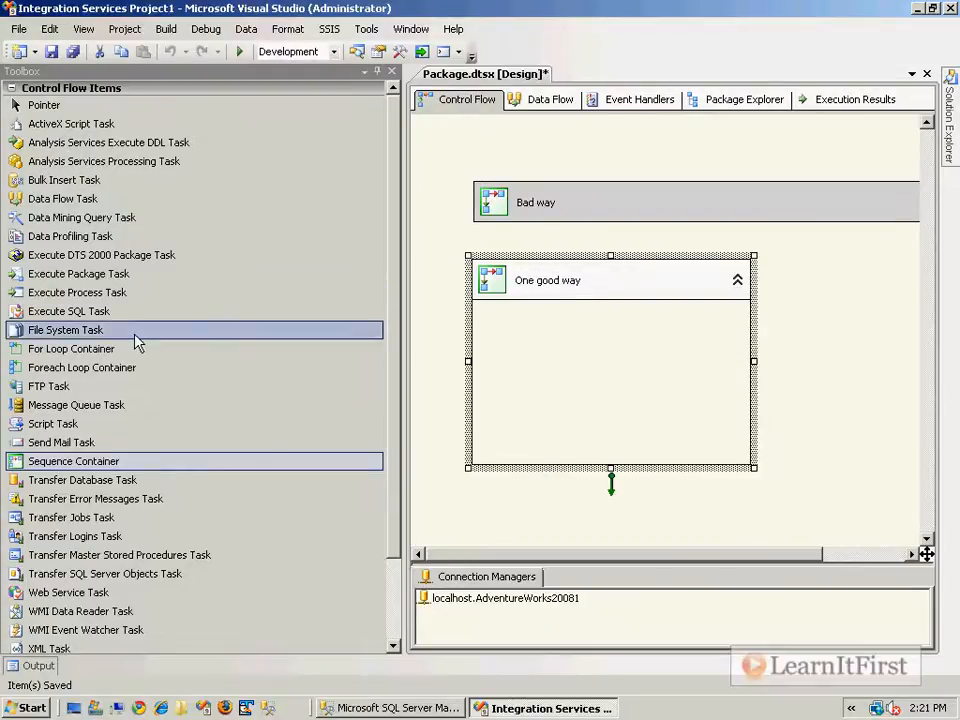
Step: Add a Data Flow Task inside the "One good way" container and open its data flow design surface
left_click_drag(86, 198, 534, 331)
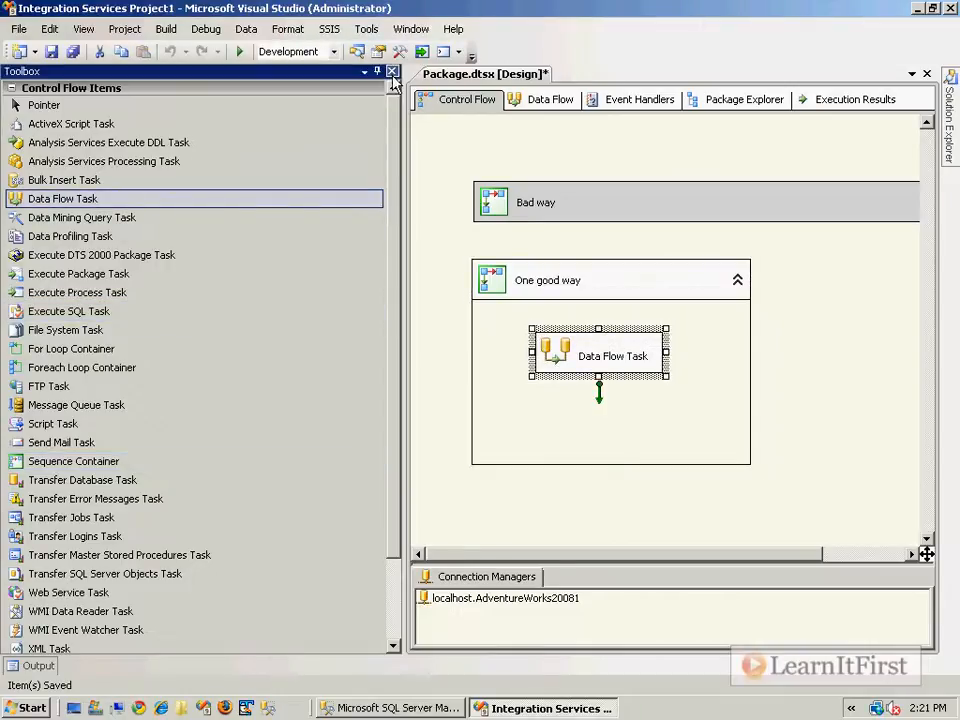
left_click(391, 71)
double_click(165, 366)
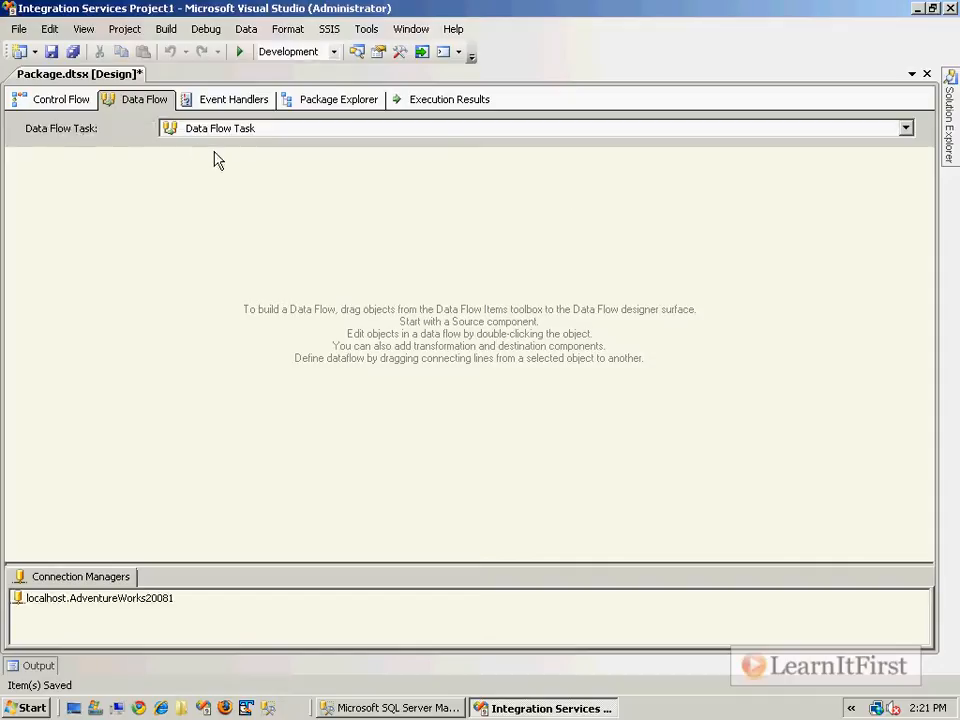
Step: Add an OLE DB Source to the empty data flow and open its editor
right_click(199, 250)
key("Escape")
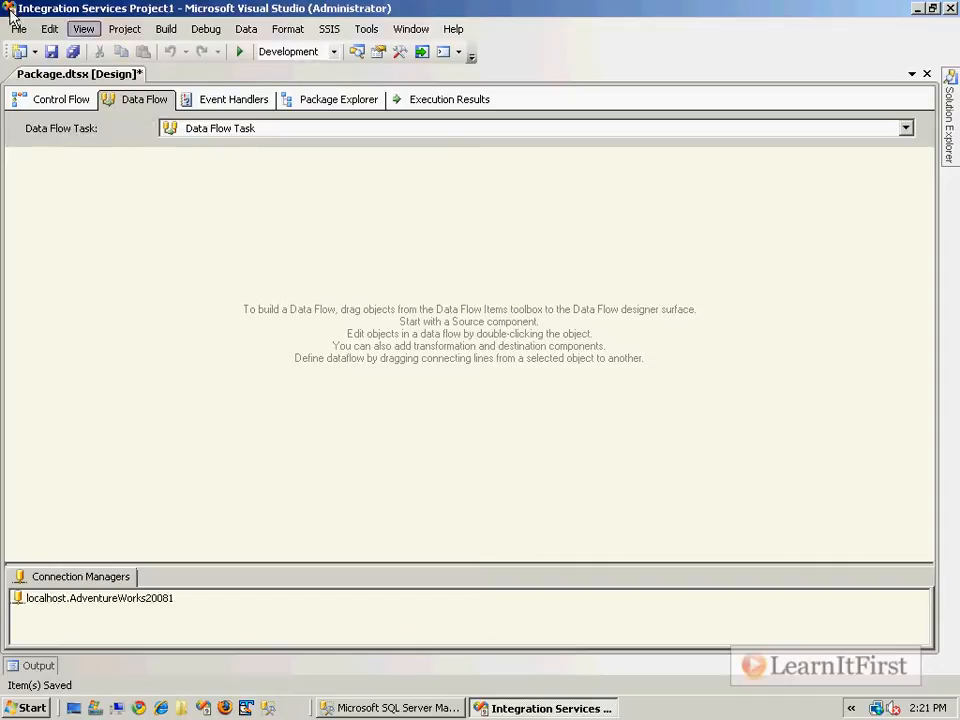
left_click(84, 29)
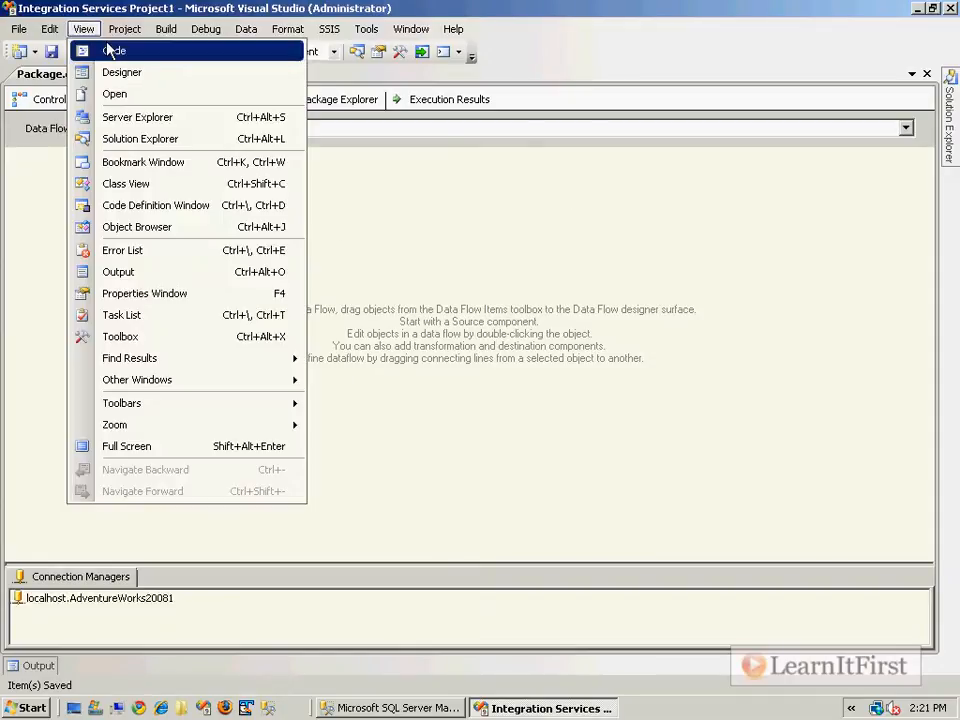
left_click(135, 336)
left_click_drag(65, 161, 588, 259)
double_click(588, 259)
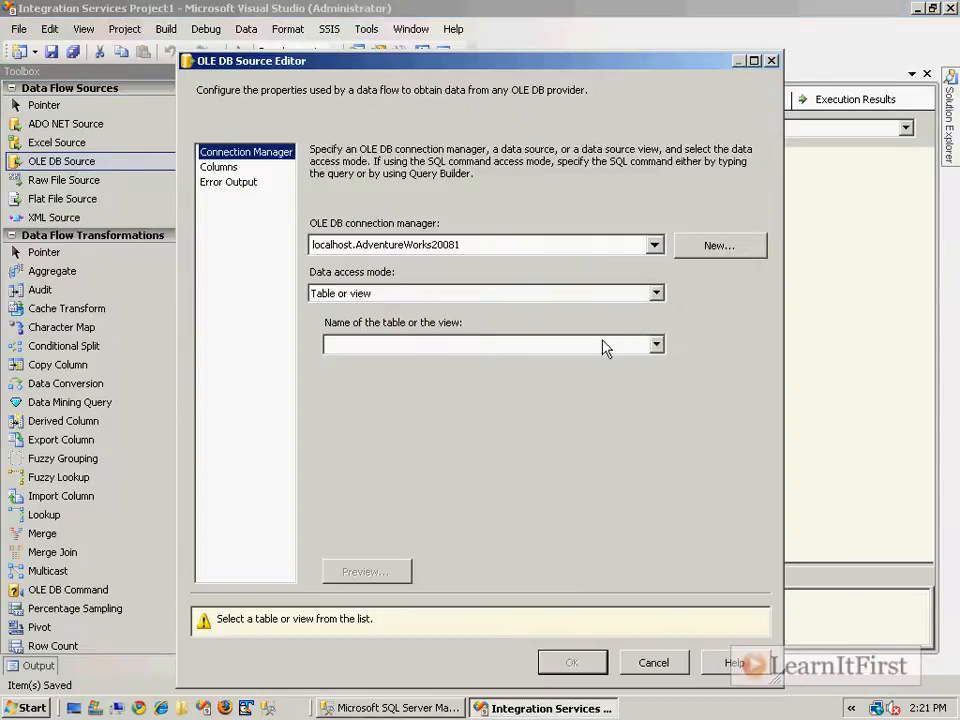
Step: Set the source's data access mode to SQL command with the query SELECT * FROM Sales.SalesOrderDetail WHERE Status IN ('I', 'U', 'D')
left_click(540, 292)
left_click(488, 336)
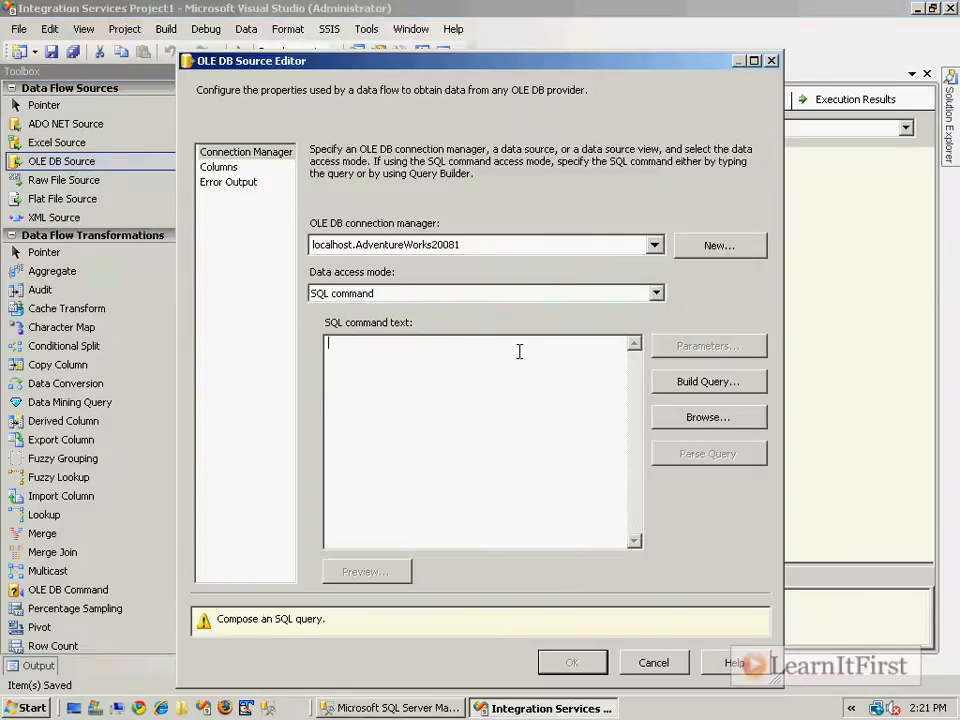
type("SELECT * FROM Sa")
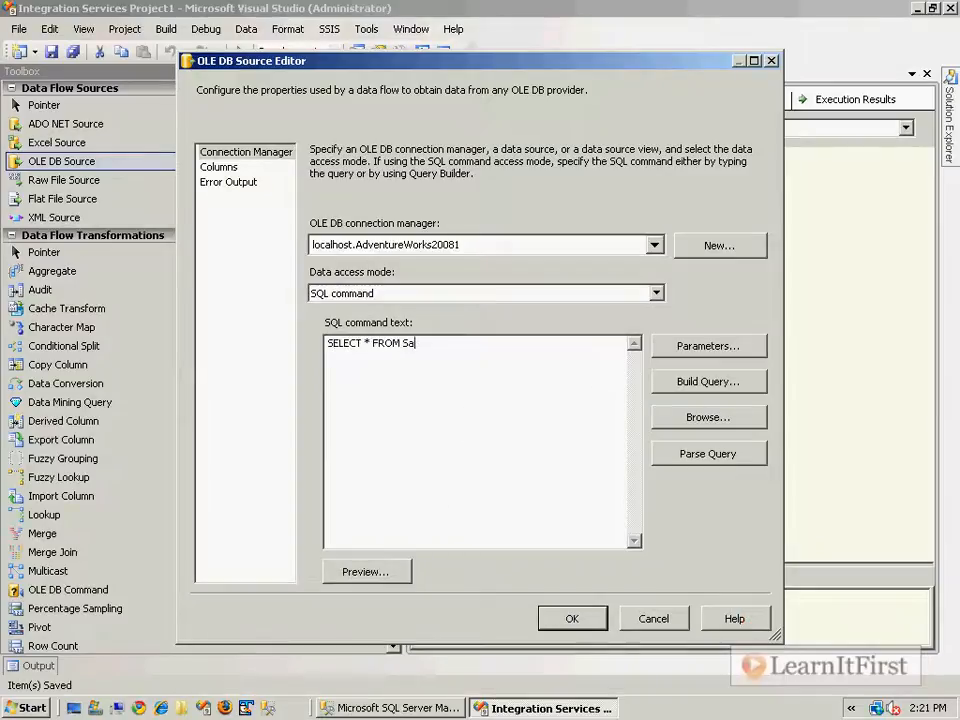
type("les.SalesOr")
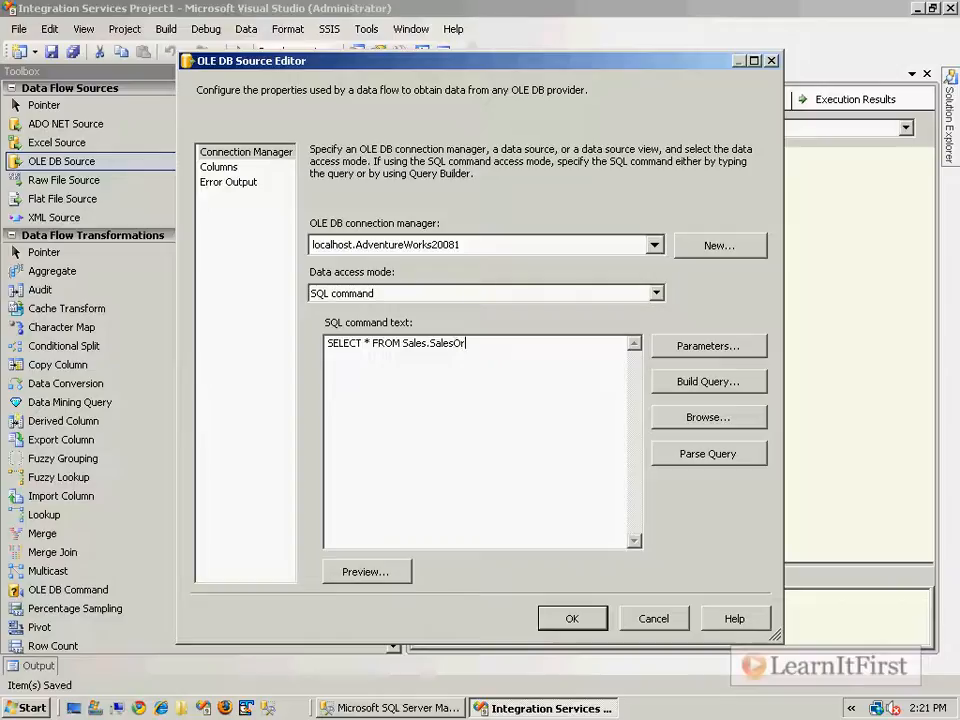
type("derDetail WHERE Status IN ('I', ")
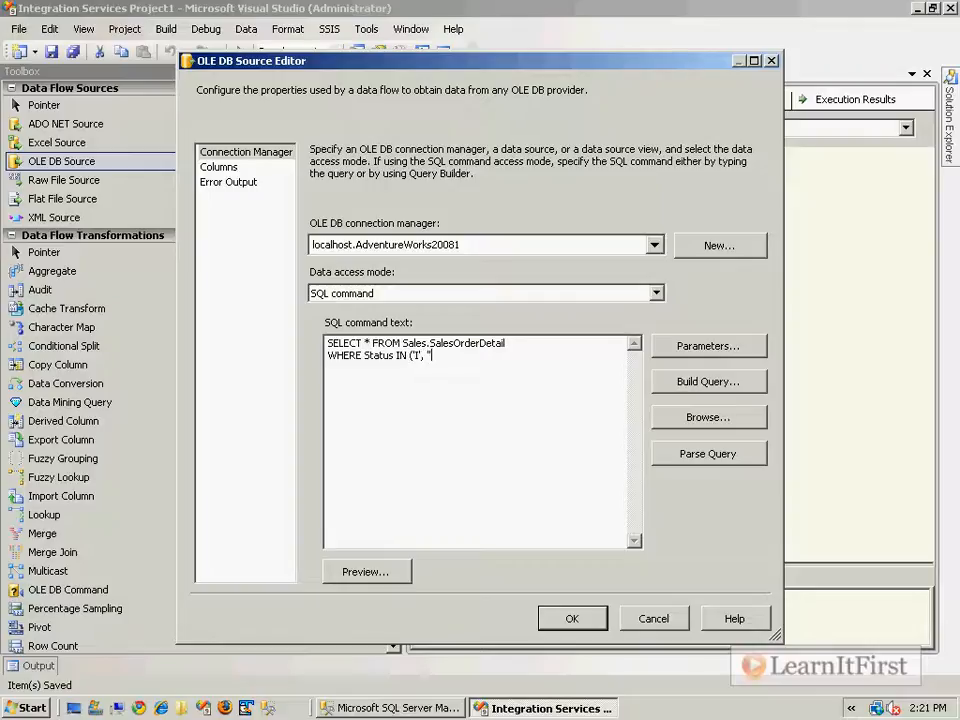
type("'U', 'D'")
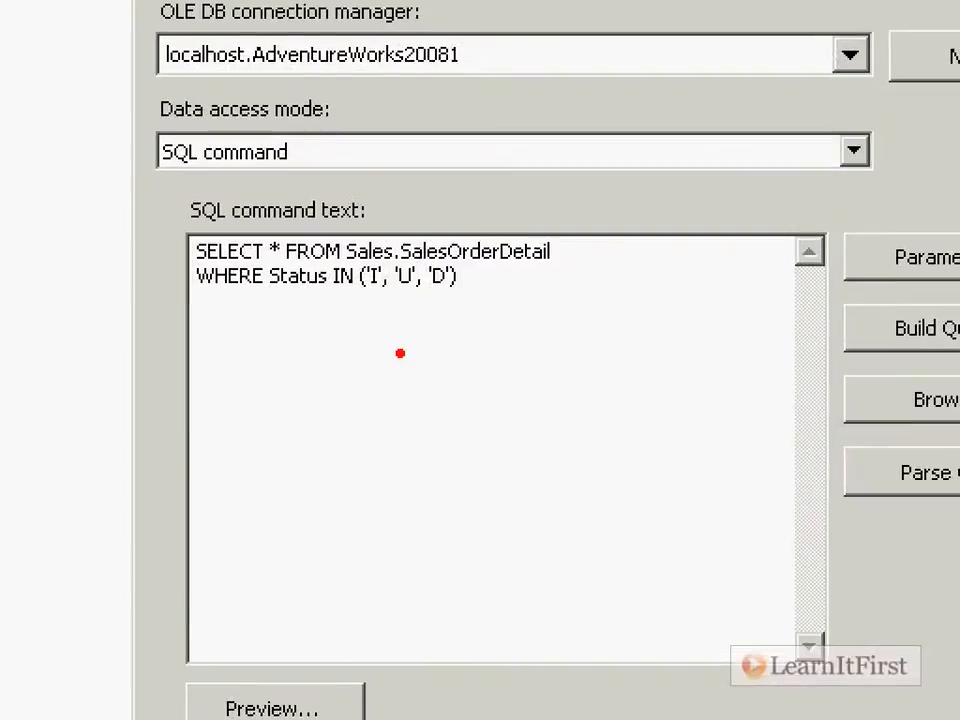
left_click_drag(283, 323, 379, 298)
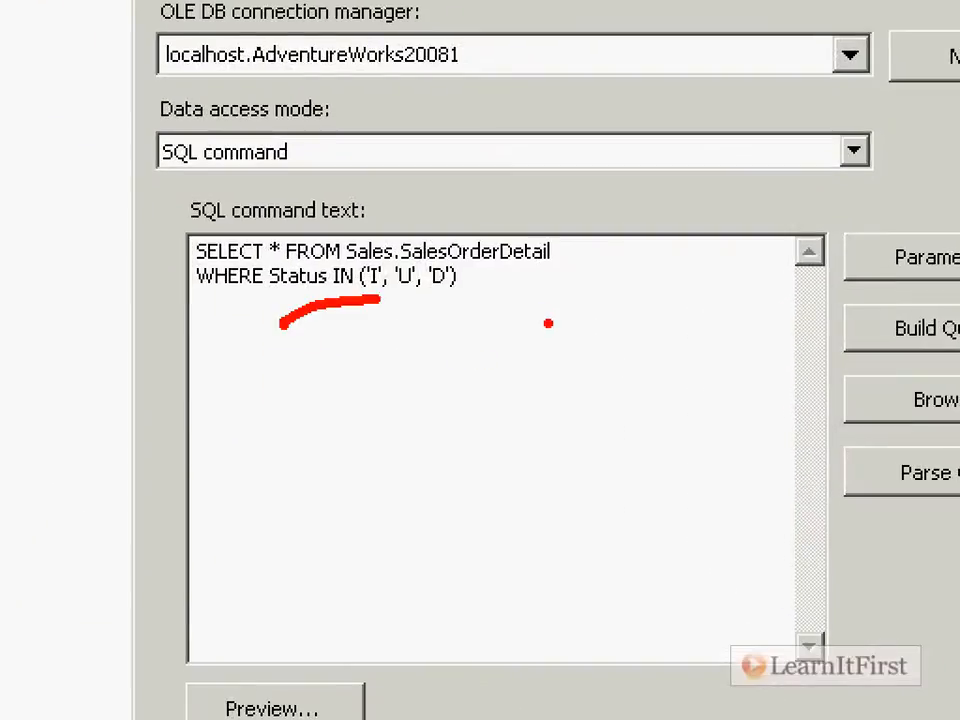
left_click_drag(317, 292, 490, 297)
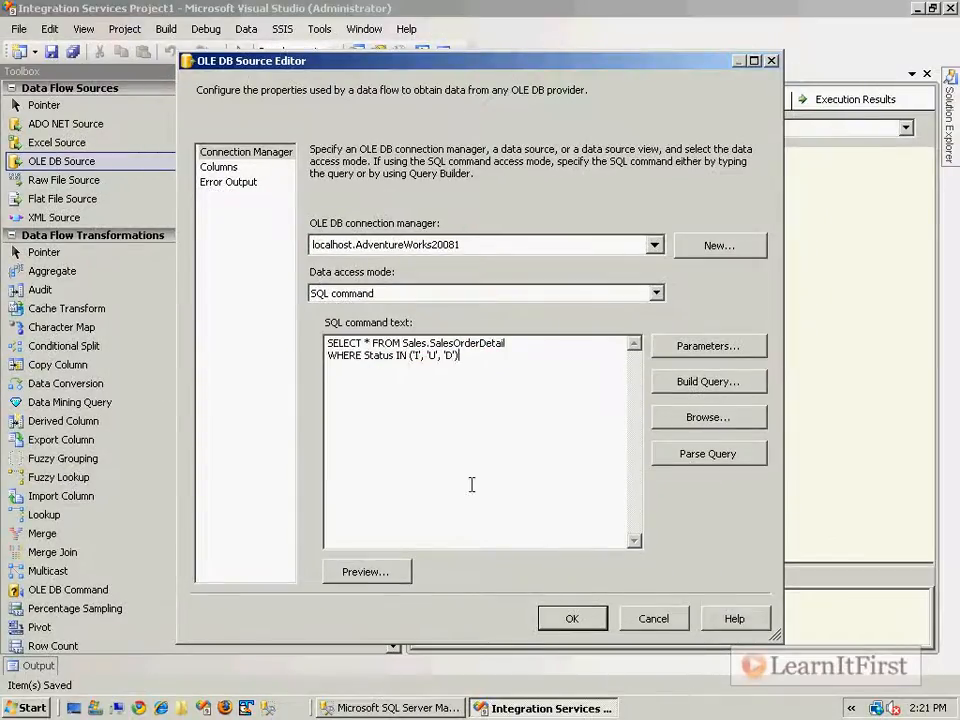
left_click_drag(441, 356, 457, 356)
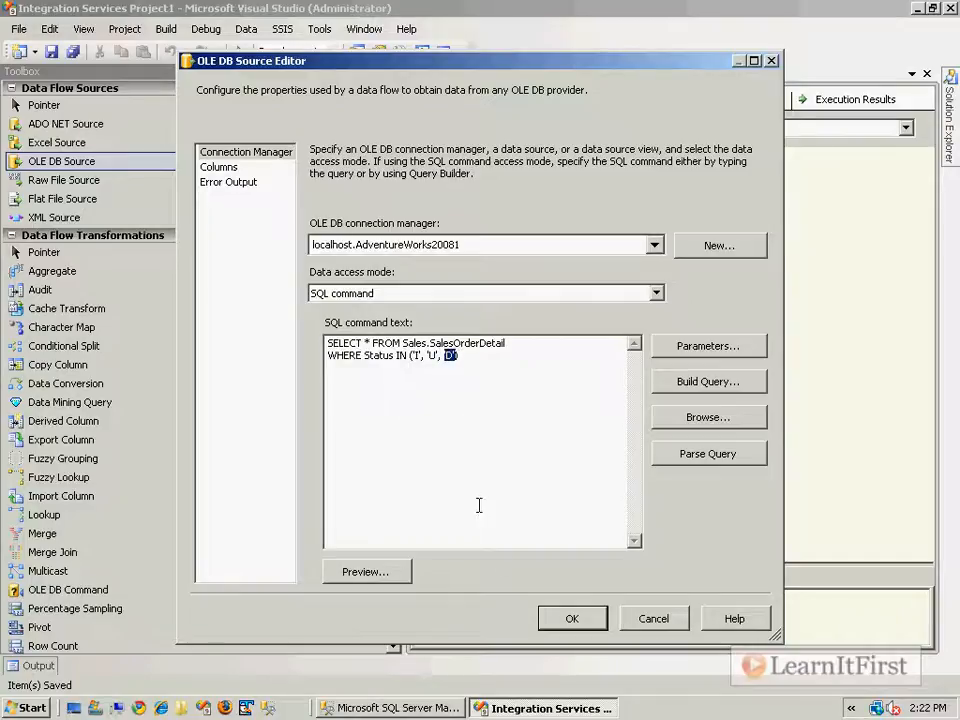
Step: Accept the OLE DB Source settings and save the package
left_click(567, 620)
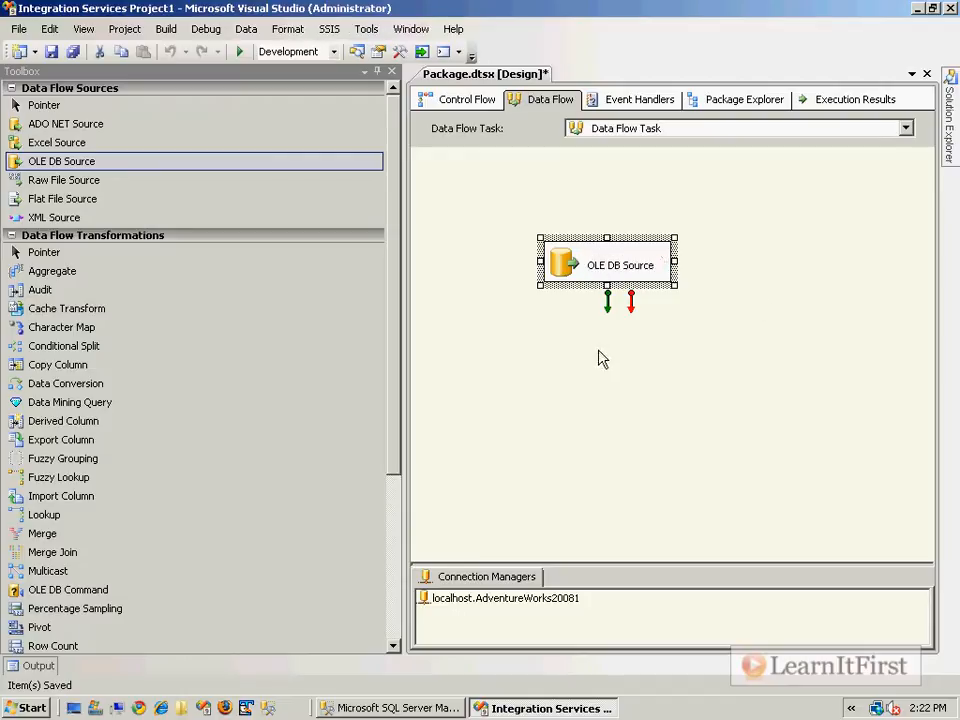
key("ctrl+s")
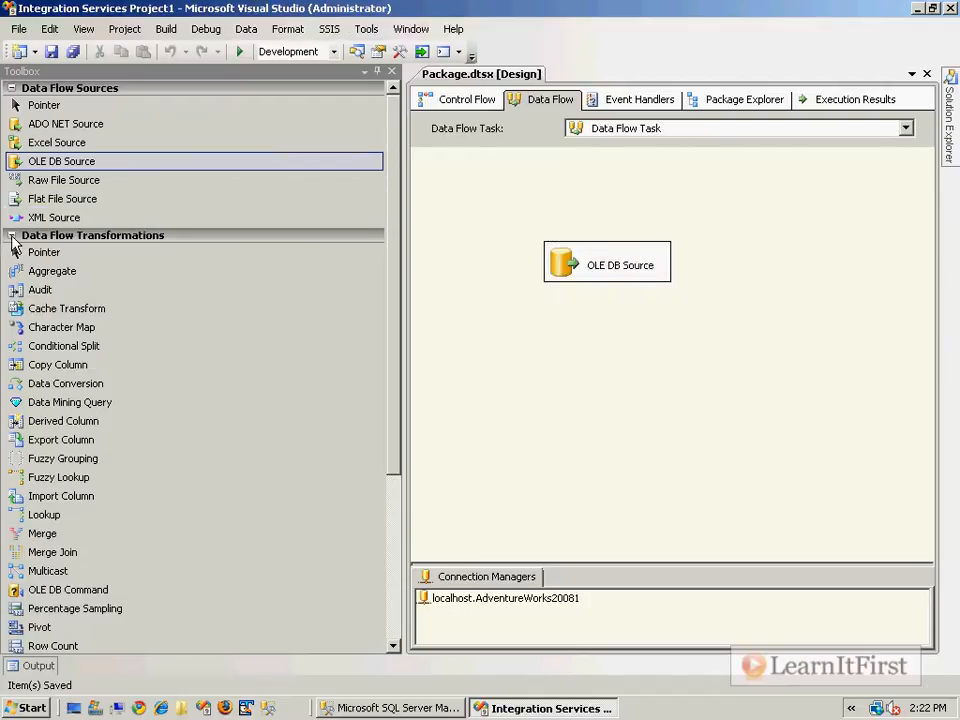
Step: Add a Conditional Split transformation below the OLE DB Source and connect the source's main output to it
left_click(13, 88)
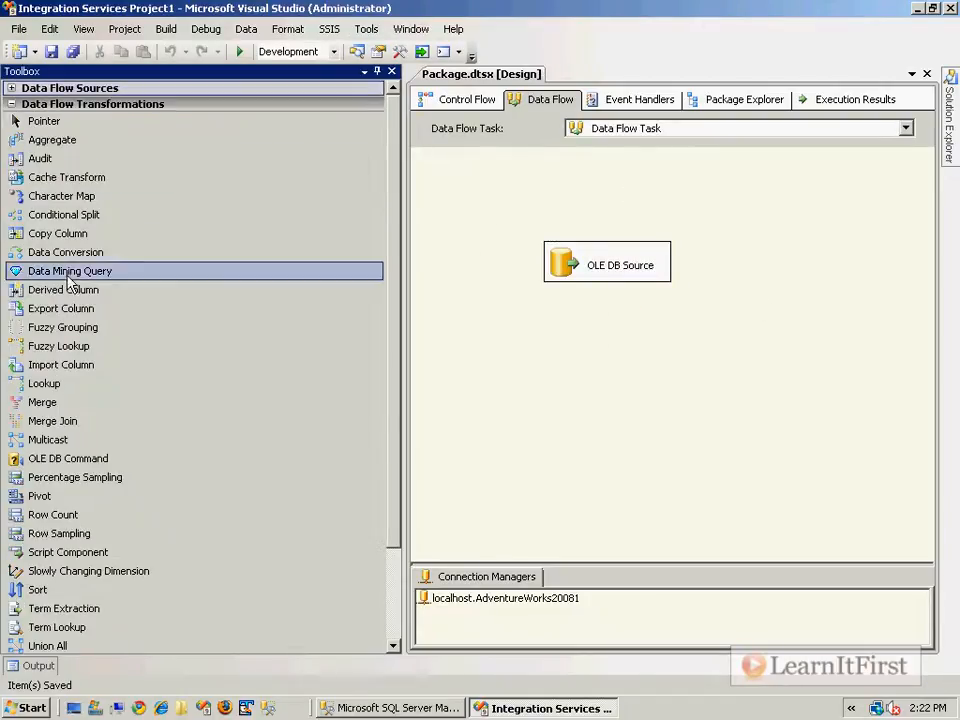
left_click_drag(93, 228, 560, 338)
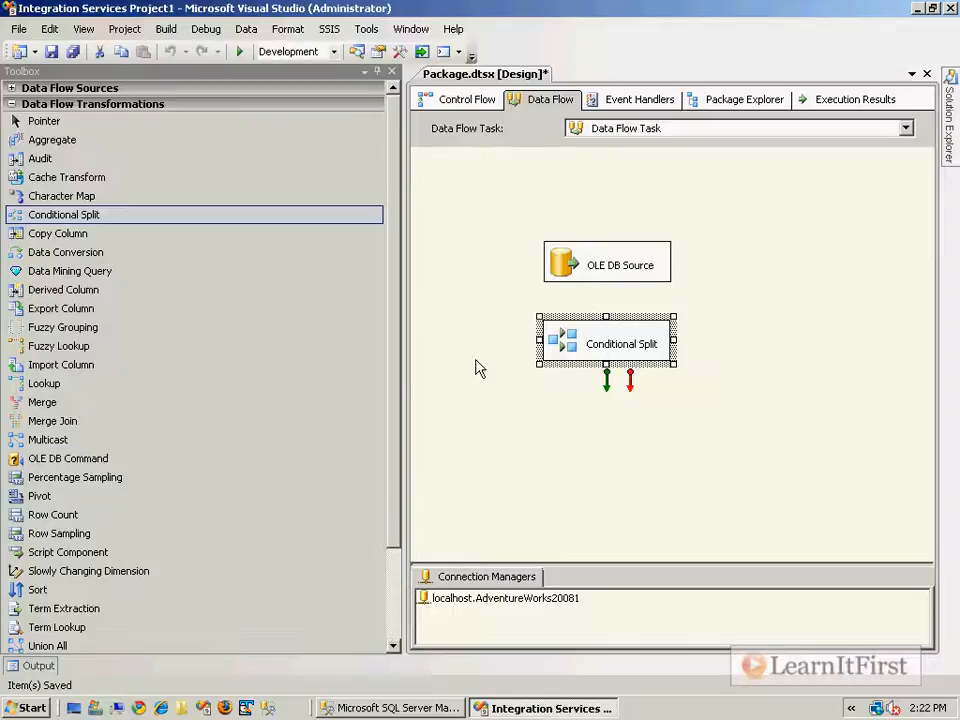
left_click(589, 270)
left_click_drag(606, 302, 597, 342)
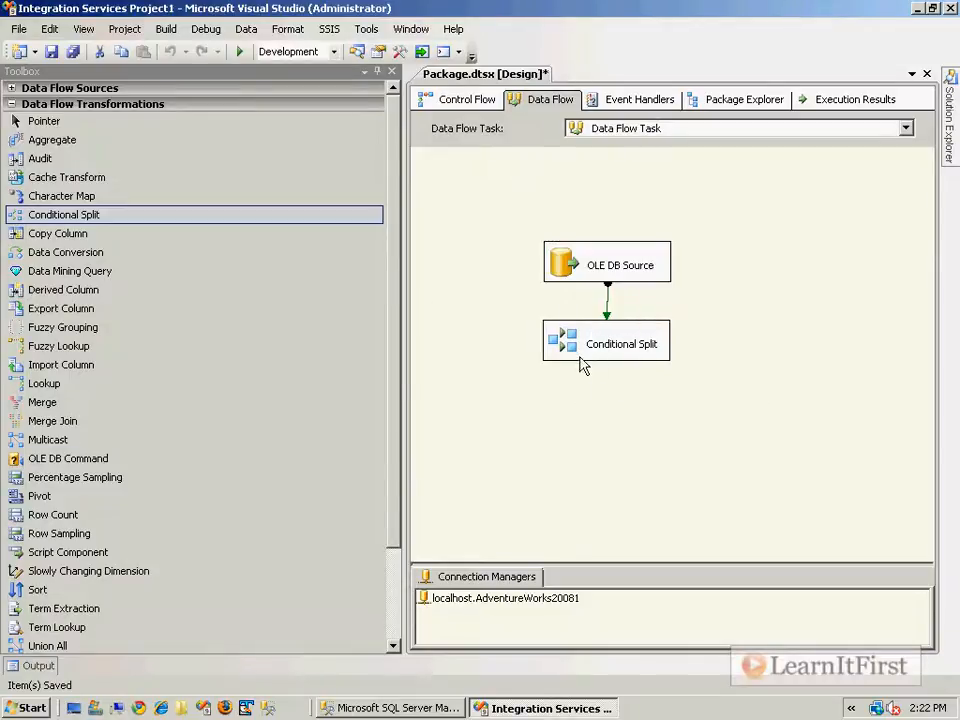
Step: In the Conditional Split, define an output named Insert with the condition [Status]=="I"
double_click(574, 348)
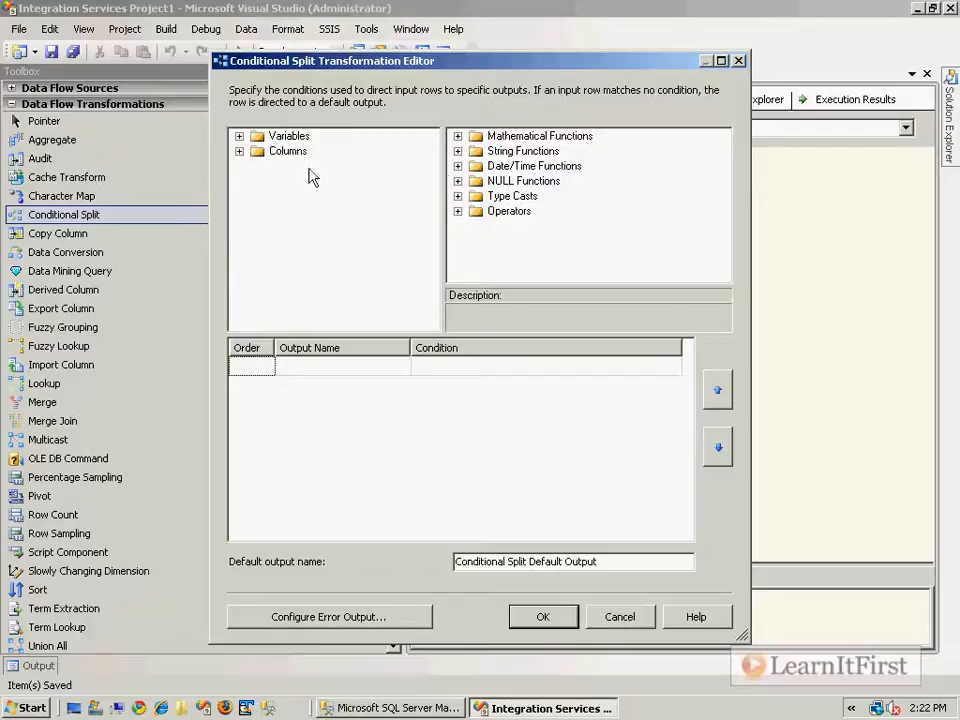
left_click(239, 151)
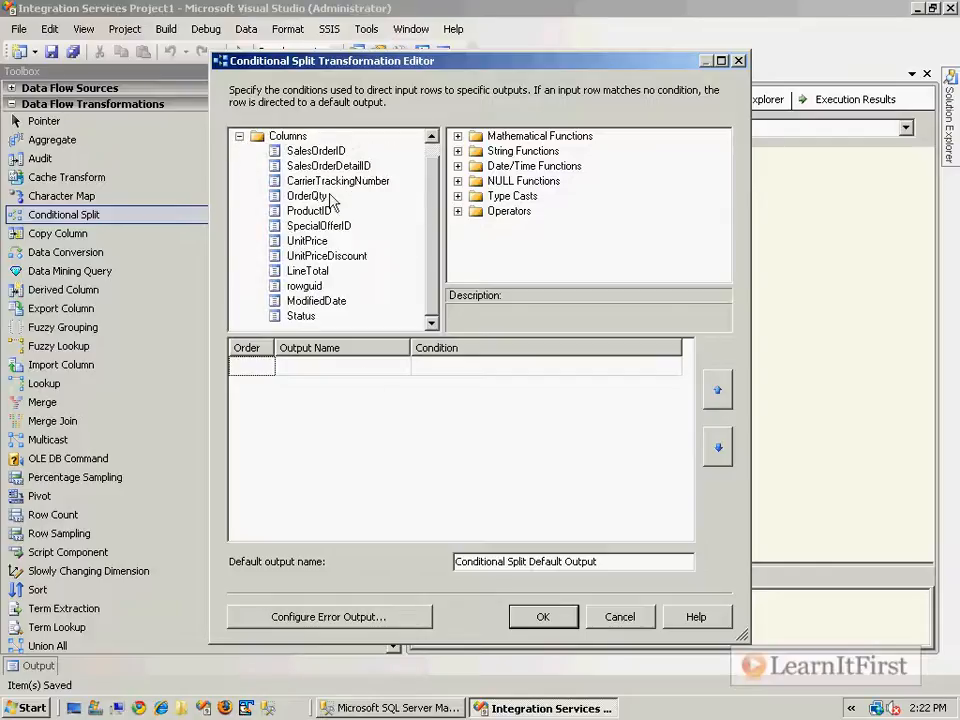
left_click_drag(305, 318, 446, 371)
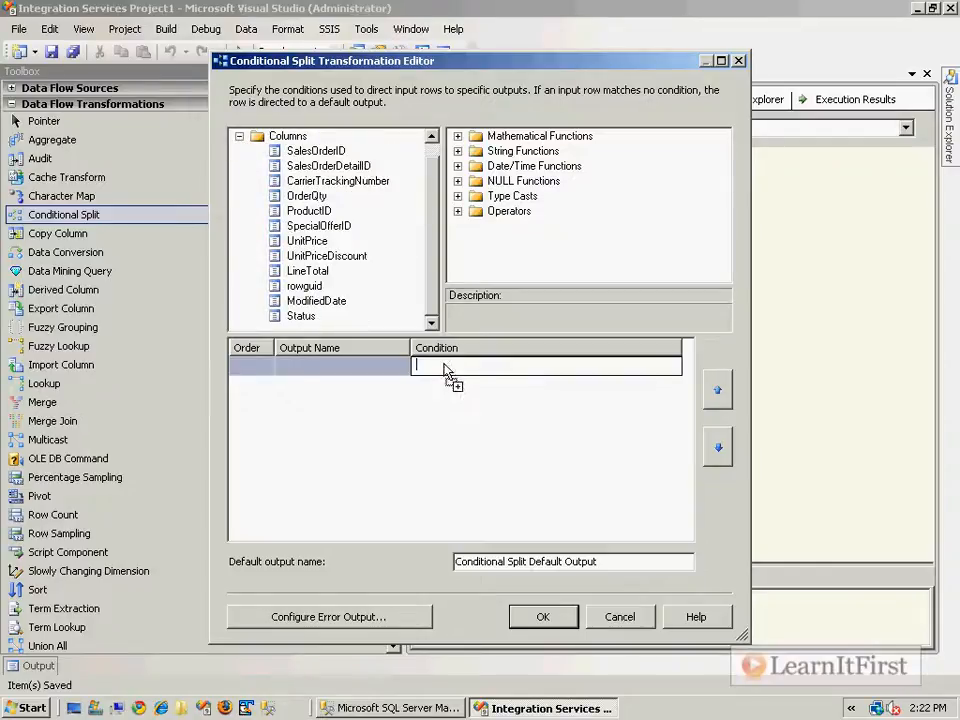
type("==\"I")
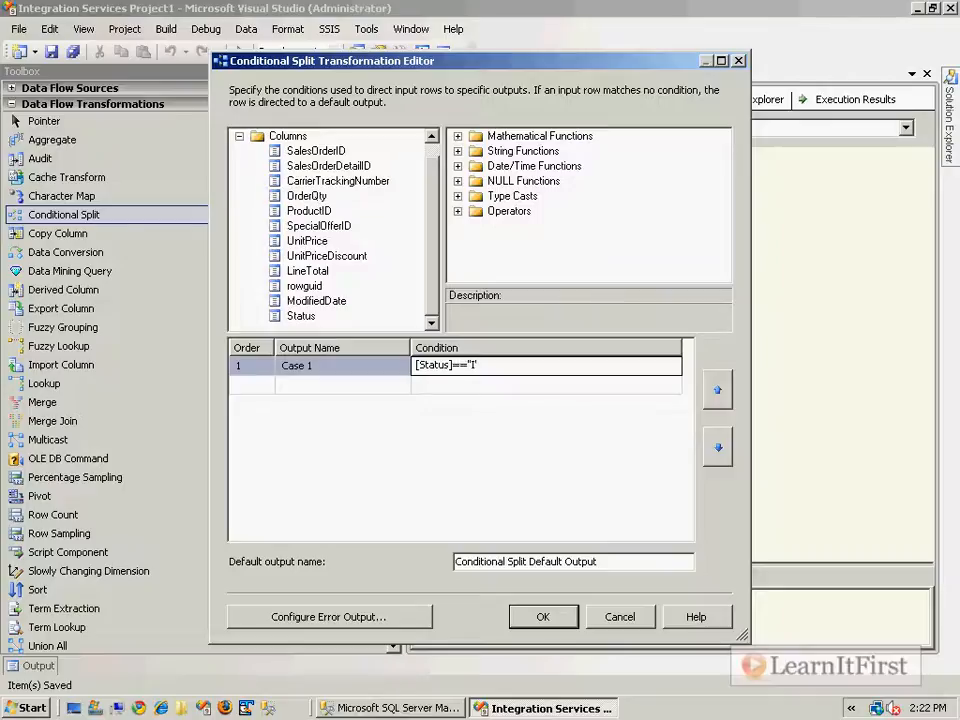
left_click(352, 367)
left_click_drag(352, 367, 72, 364)
type("Insert")
key("Tab")
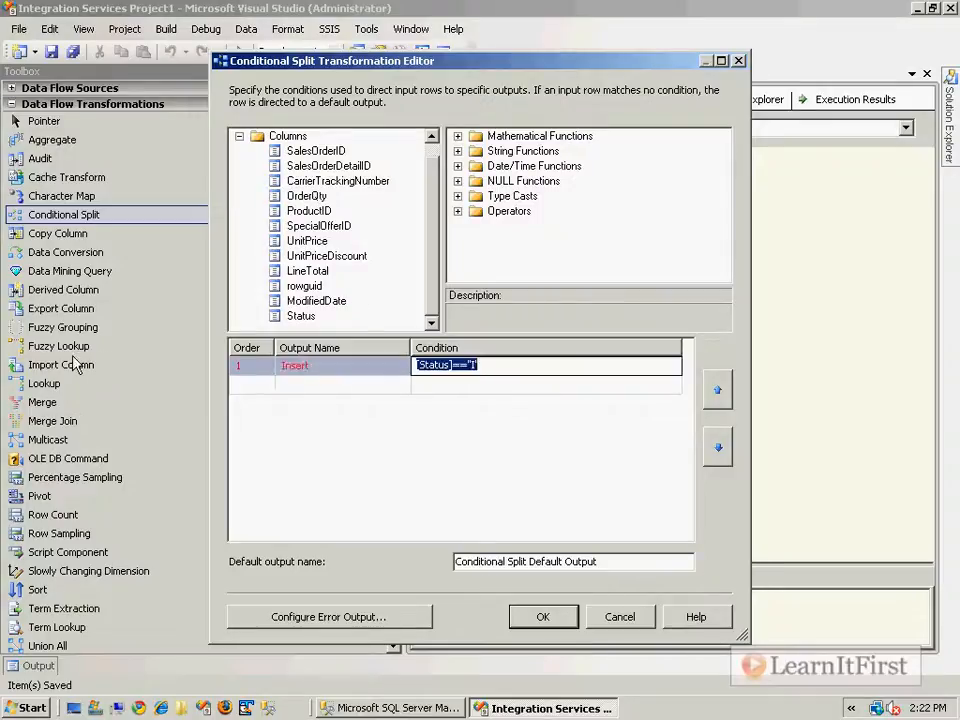
left_click(511, 369)
type("\"")
key("Return")
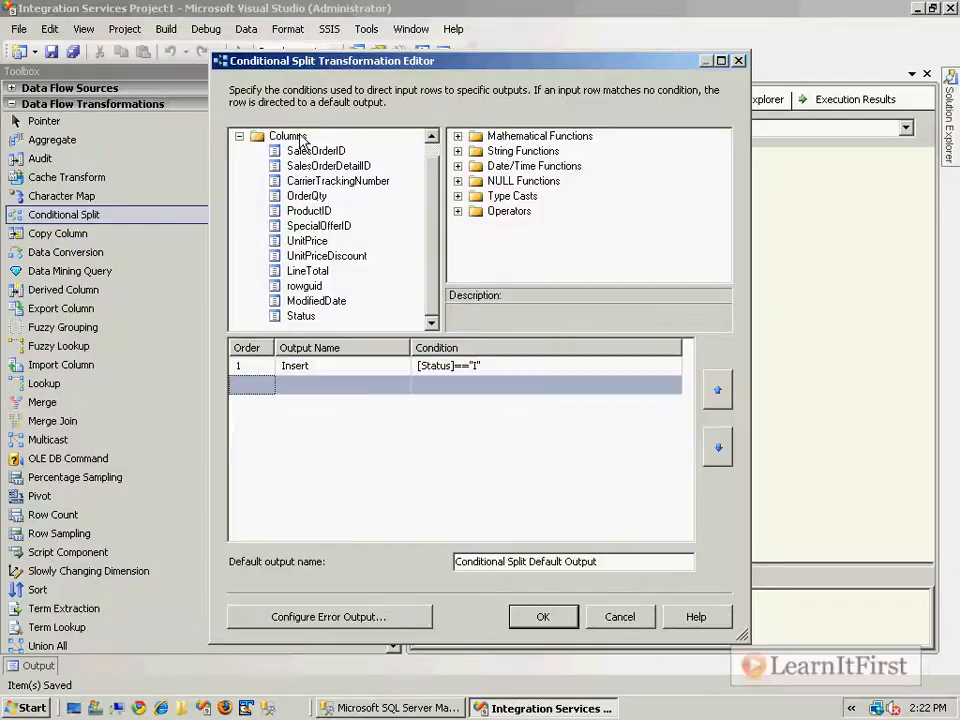
Step: Define a second split output named Update with the condition [Status]=="U"
left_click_drag(300, 315, 544, 384)
type("==")
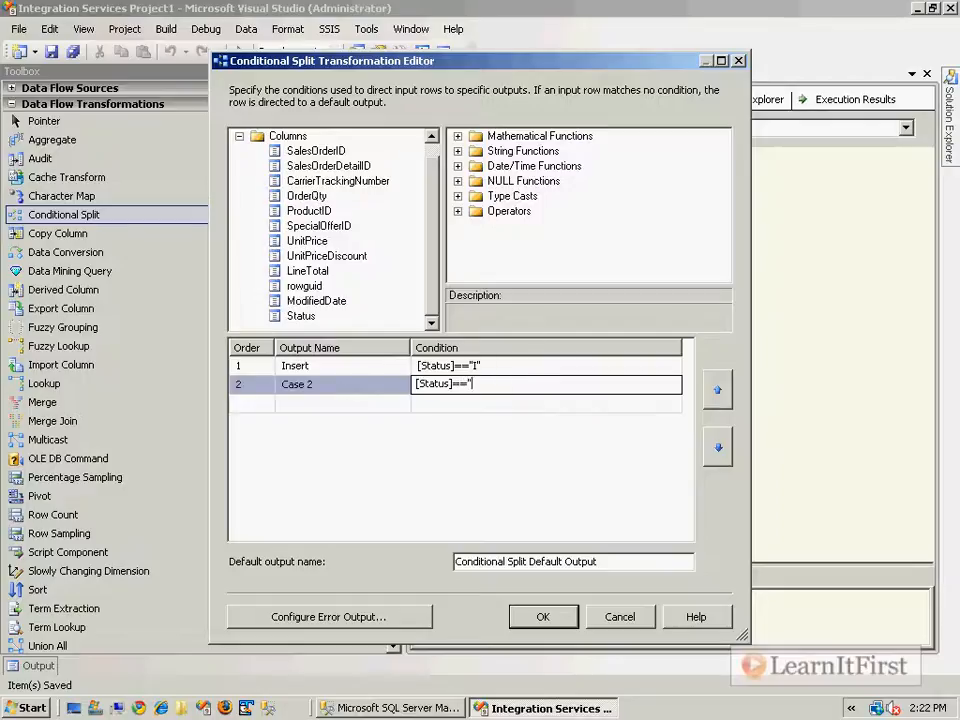
type("\"U\"")
left_click(340, 400)
left_click(281, 384)
left_click_drag(281, 384, 313, 384)
type("Update")
left_click(308, 402)
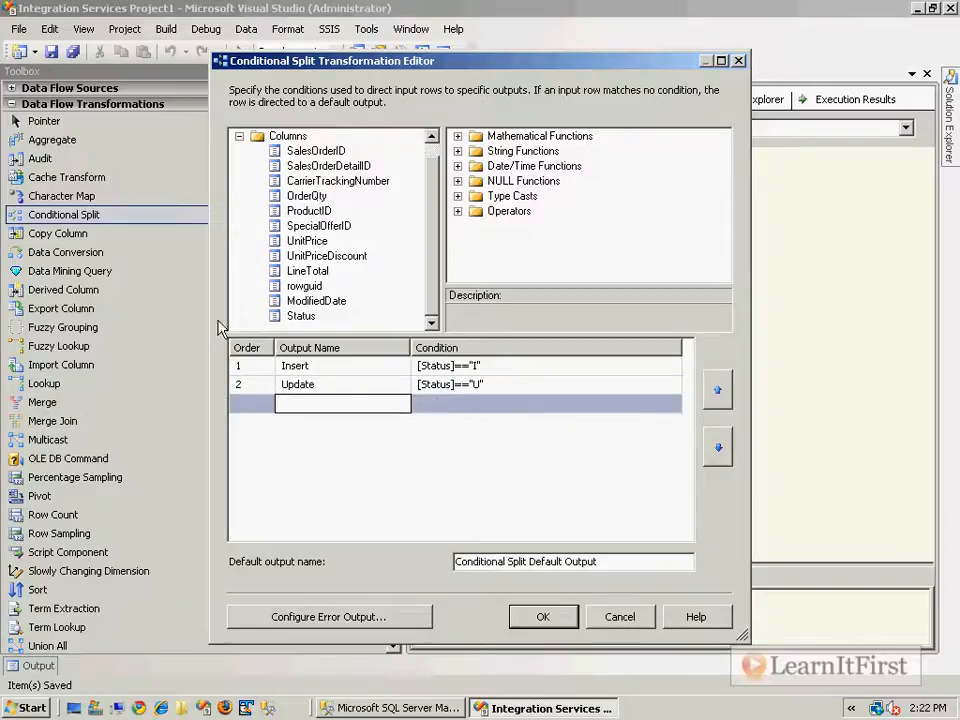
Step: Rename the split's default output to Delete
left_click_drag(621, 567, 250, 562)
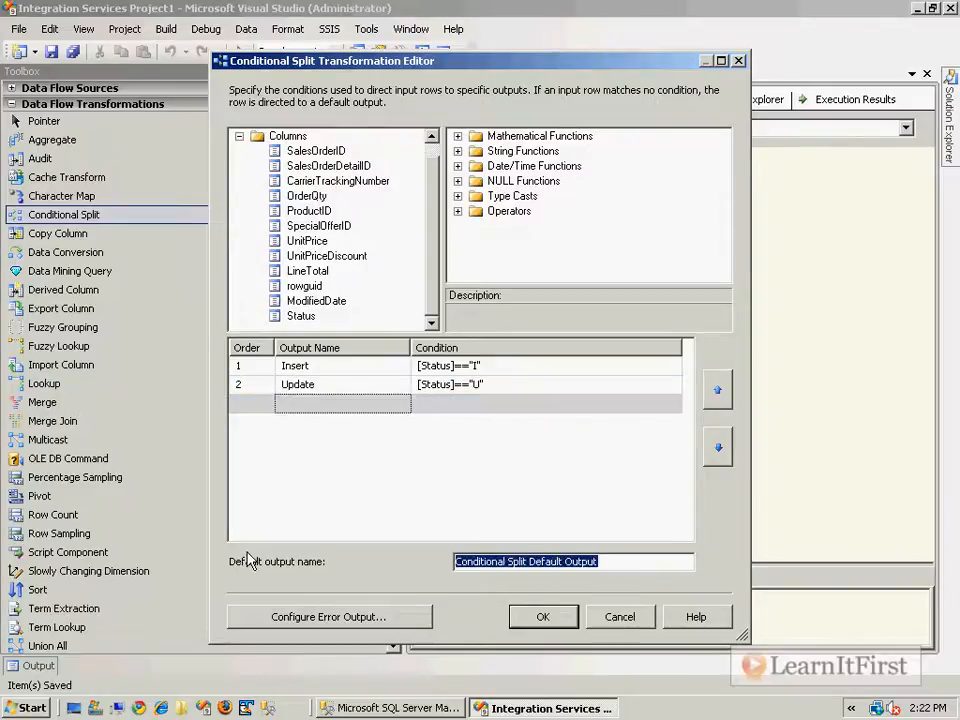
type("Delete")
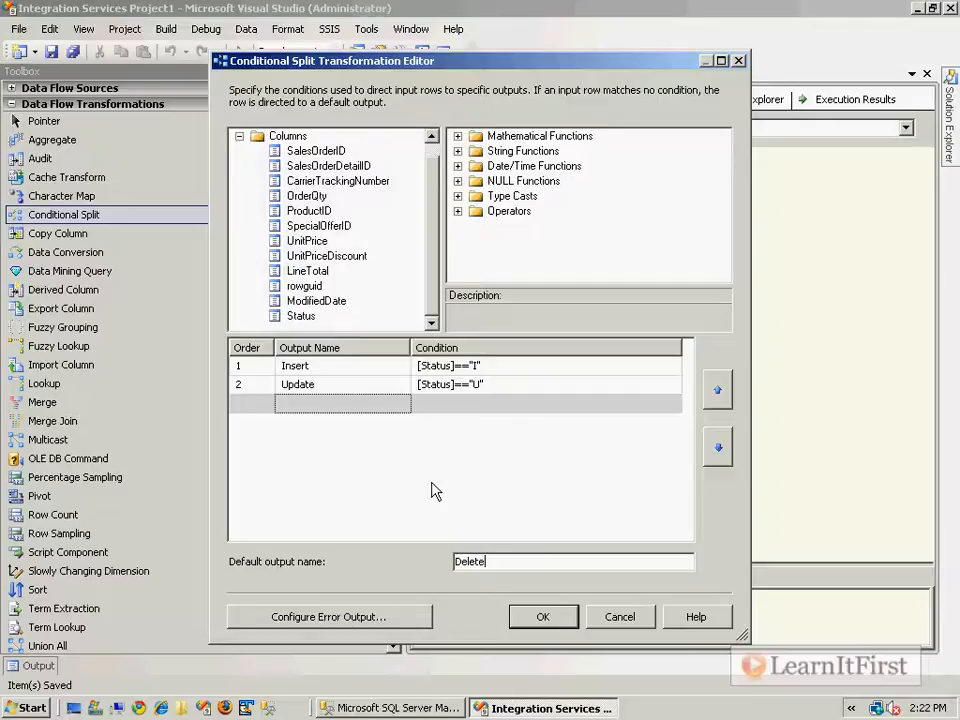
left_click(502, 365)
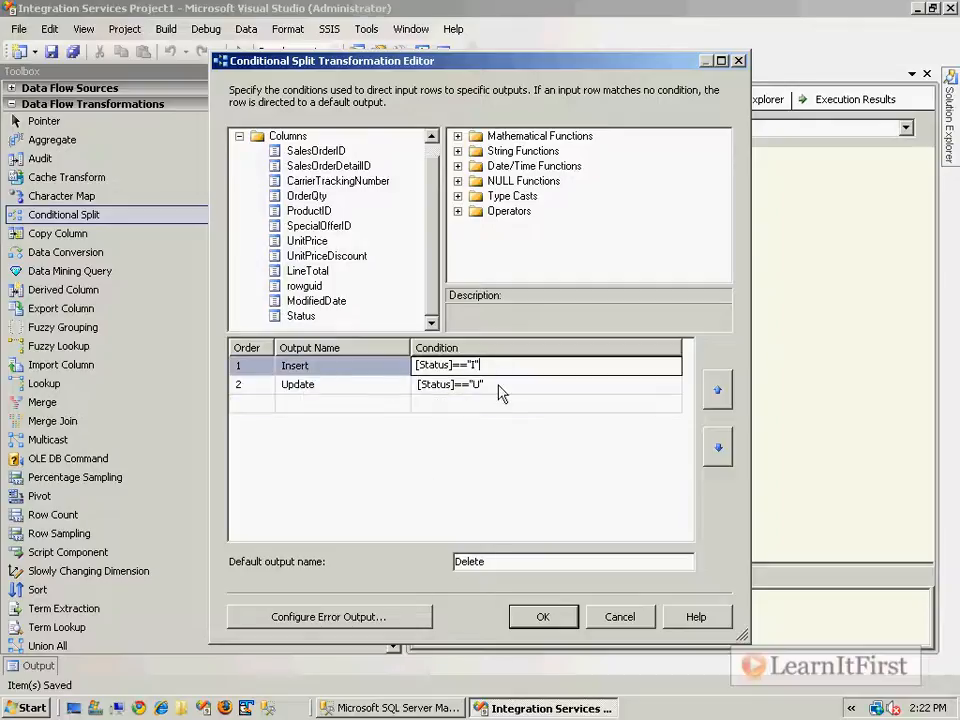
left_click(501, 388)
left_click(515, 566)
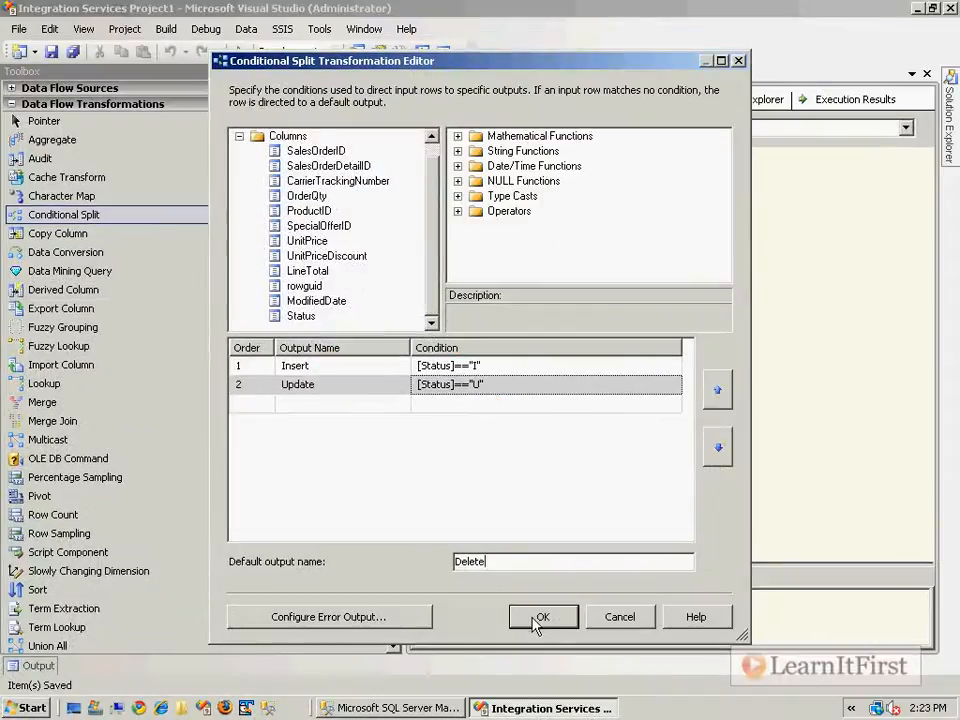
Step: Accept the Conditional Split settings and save the package
left_click(702, 692)
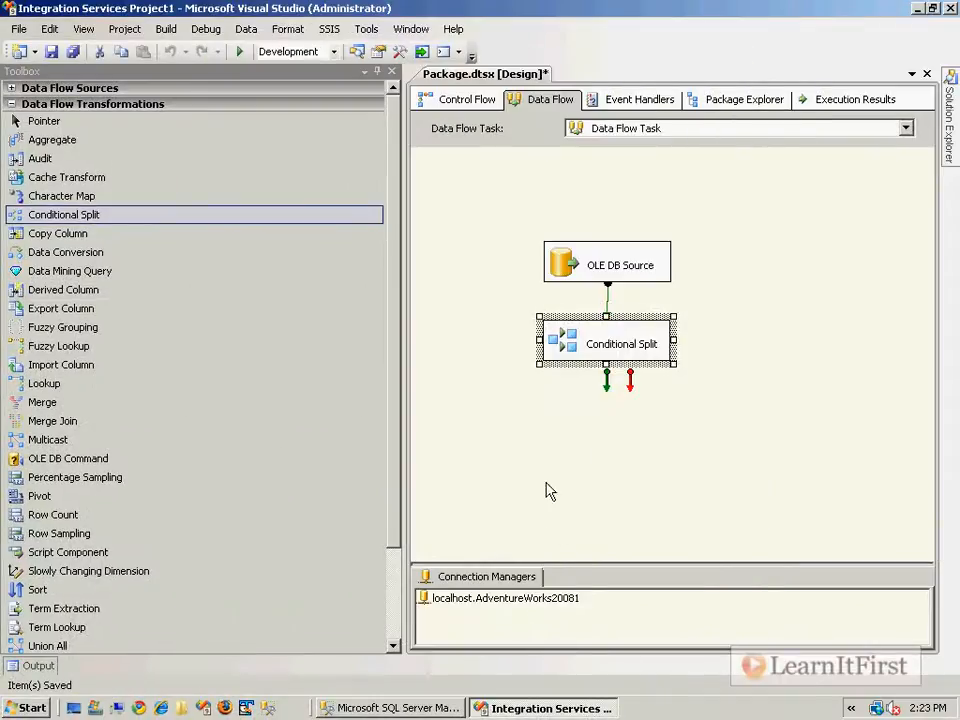
left_click(523, 471)
key("ctrl+s")
Step: Add a SQL Server Destination below the Conditional Split and name it Inserts
left_click(9, 105)
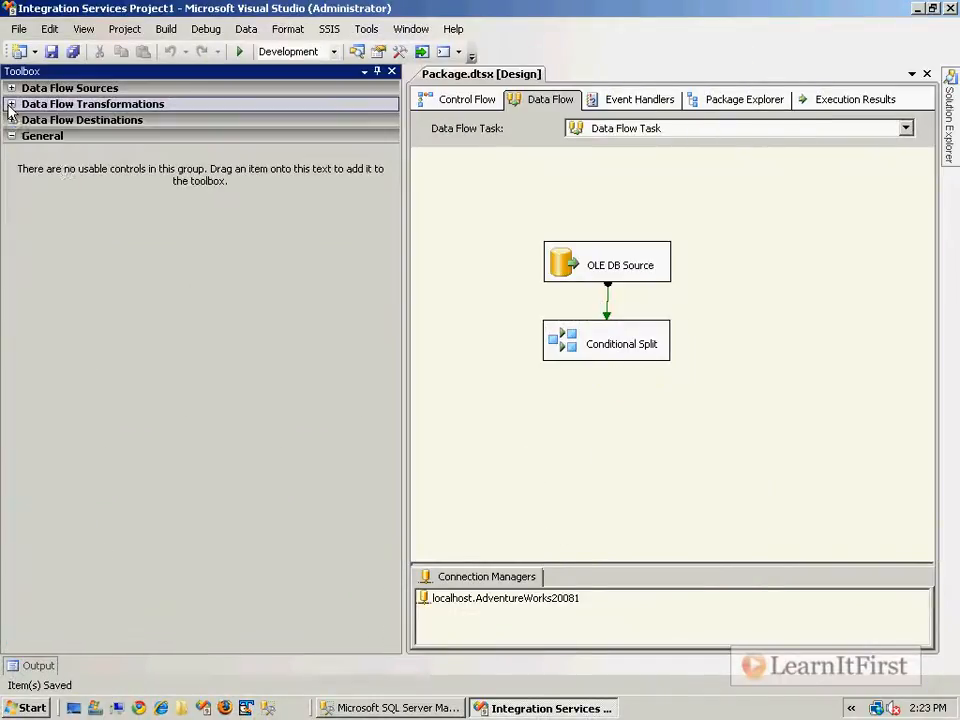
left_click(11, 120)
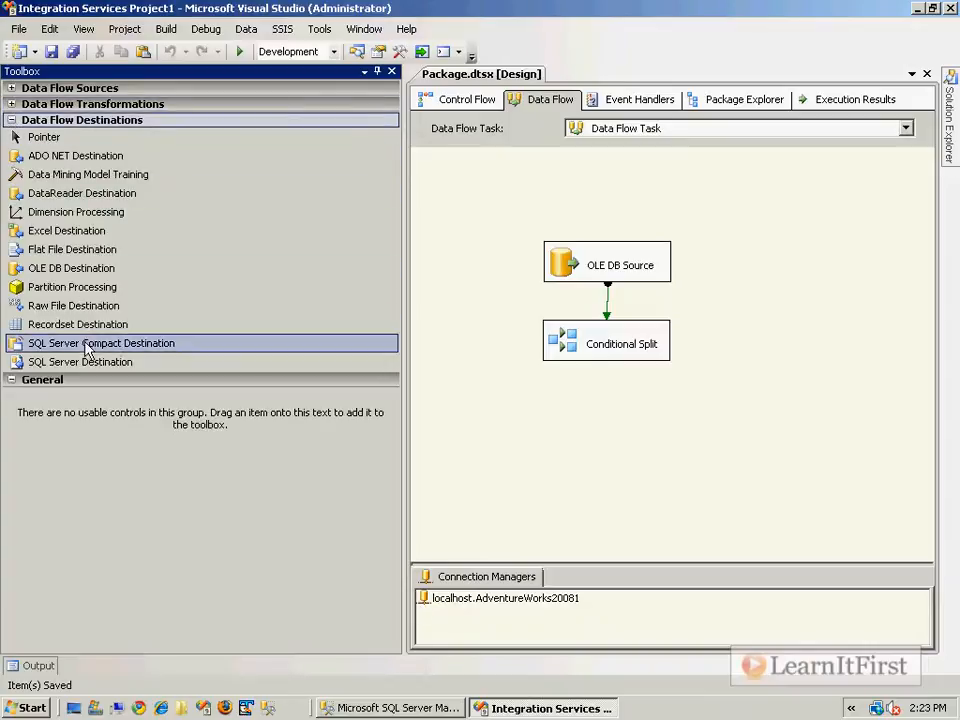
left_click_drag(95, 364, 102, 364)
left_click_drag(457, 412, 462, 412)
type("iNSER")
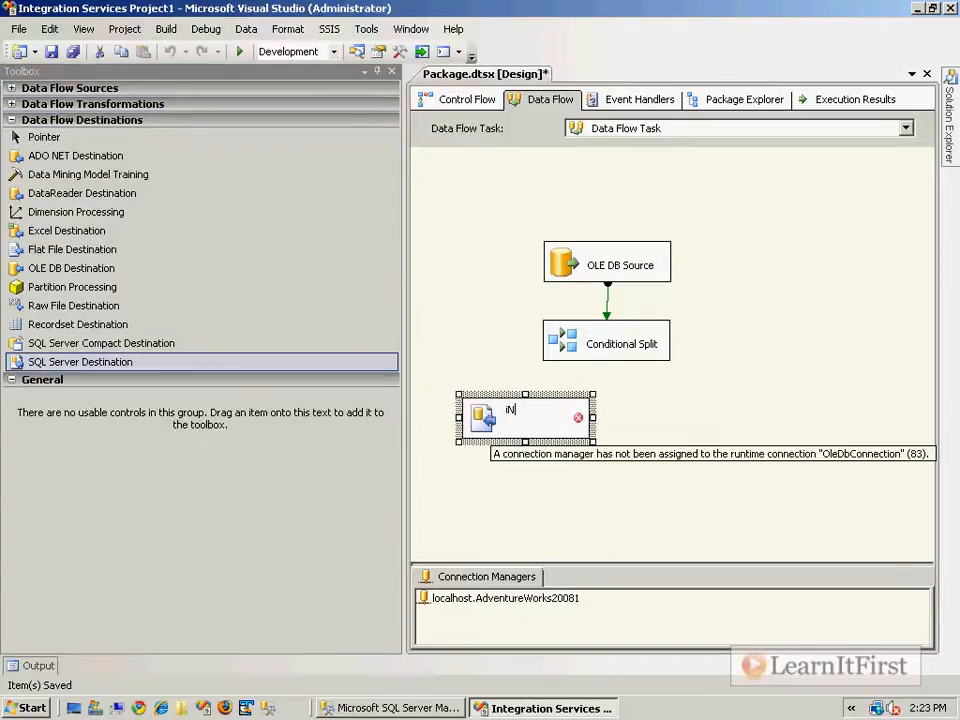
key("shift+Home")
type("Inserts")
key("Return")
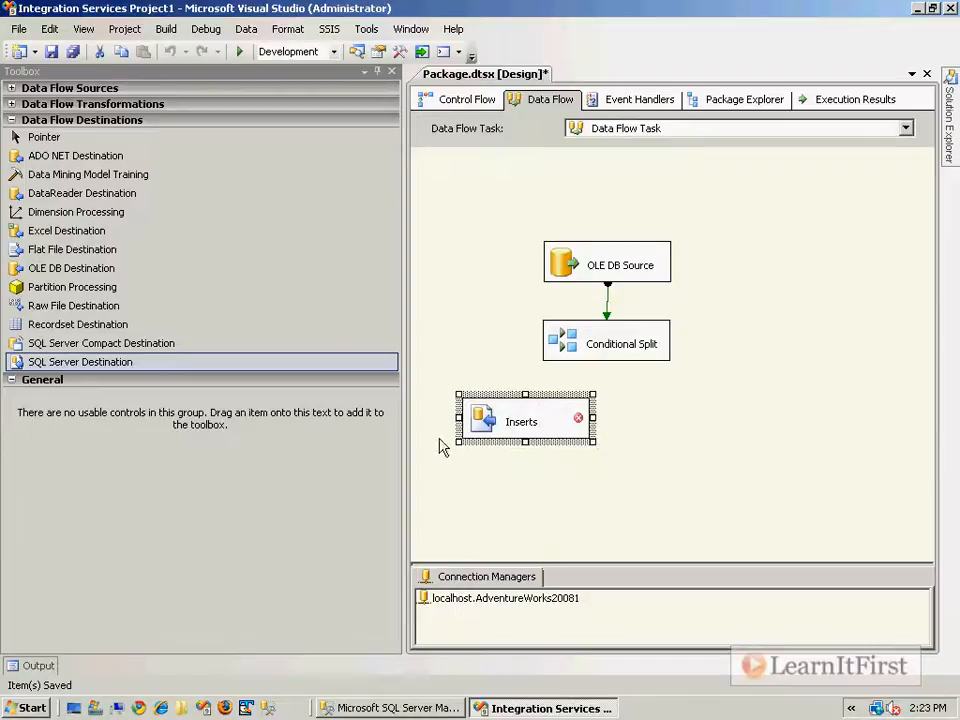
Step: Connect the Conditional Split's Insert output to the Inserts destination
left_click(598, 341)
left_click_drag(606, 384, 514, 418)
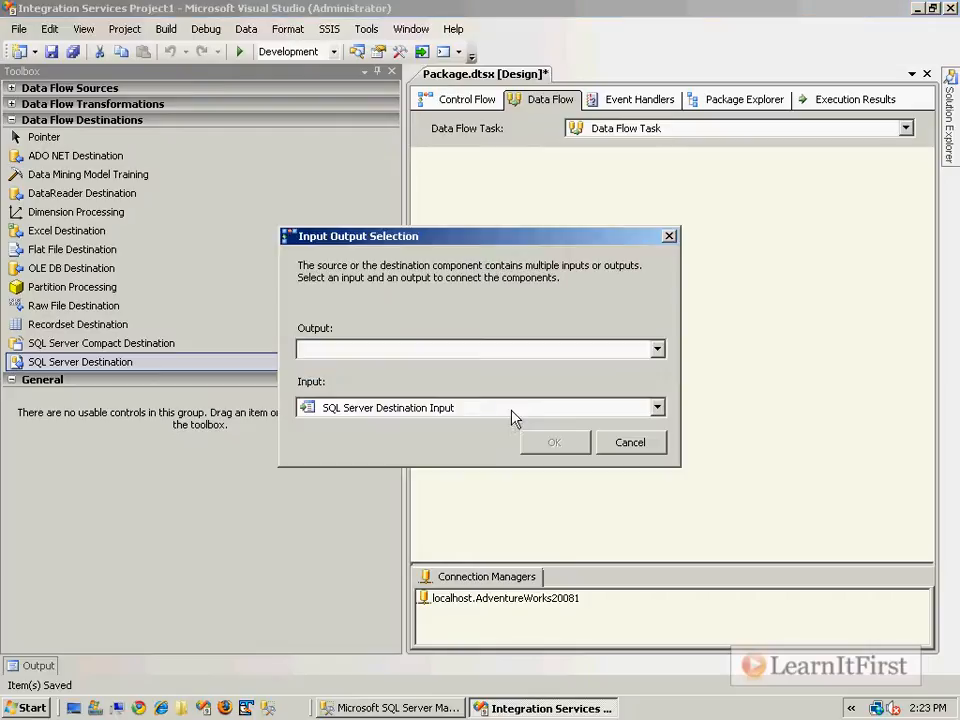
left_click(657, 350)
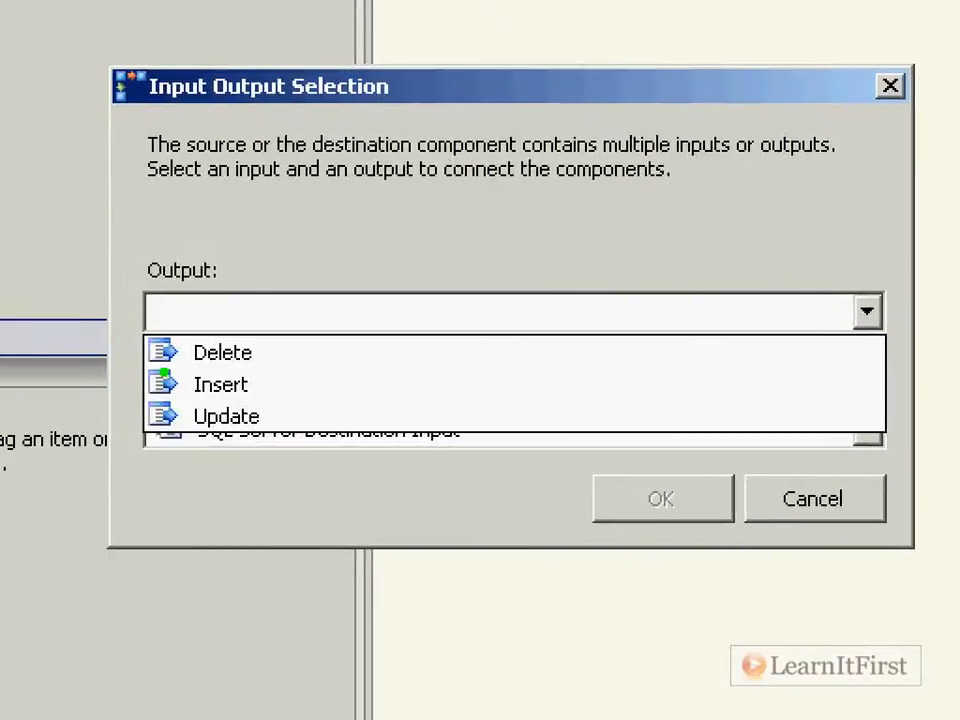
left_click_drag(117, 365, 326, 395)
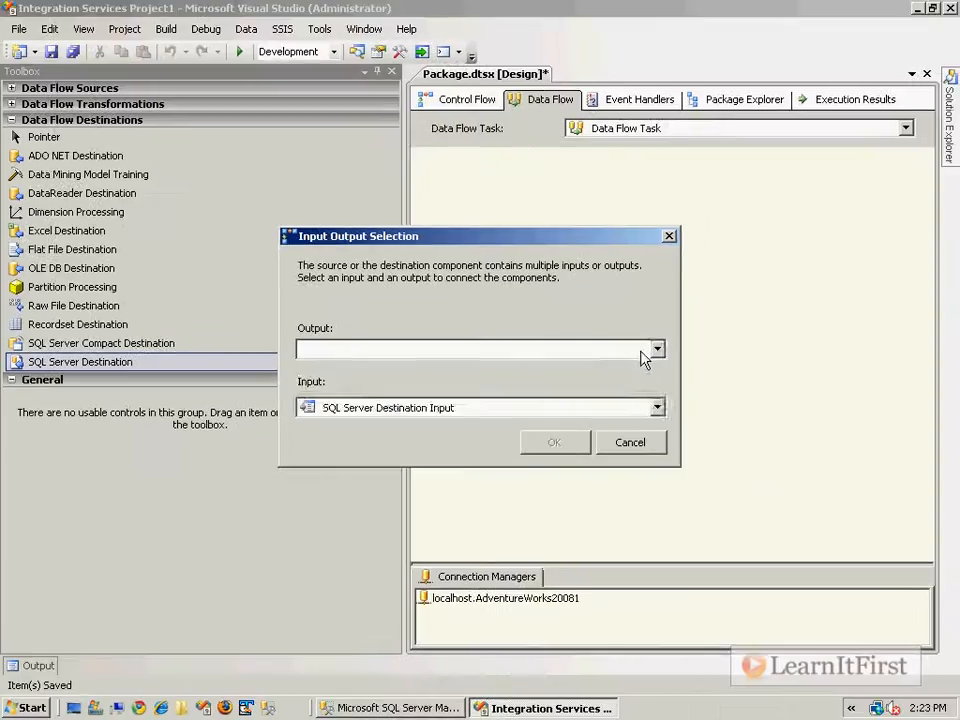
left_click(855, 314)
left_click(484, 386)
left_click(553, 443)
Step: Set the Inserts destination's table to [dbo].[DWOrderDetail], accept the automatic column mappings, and move the destination slightly lower
double_click(483, 425)
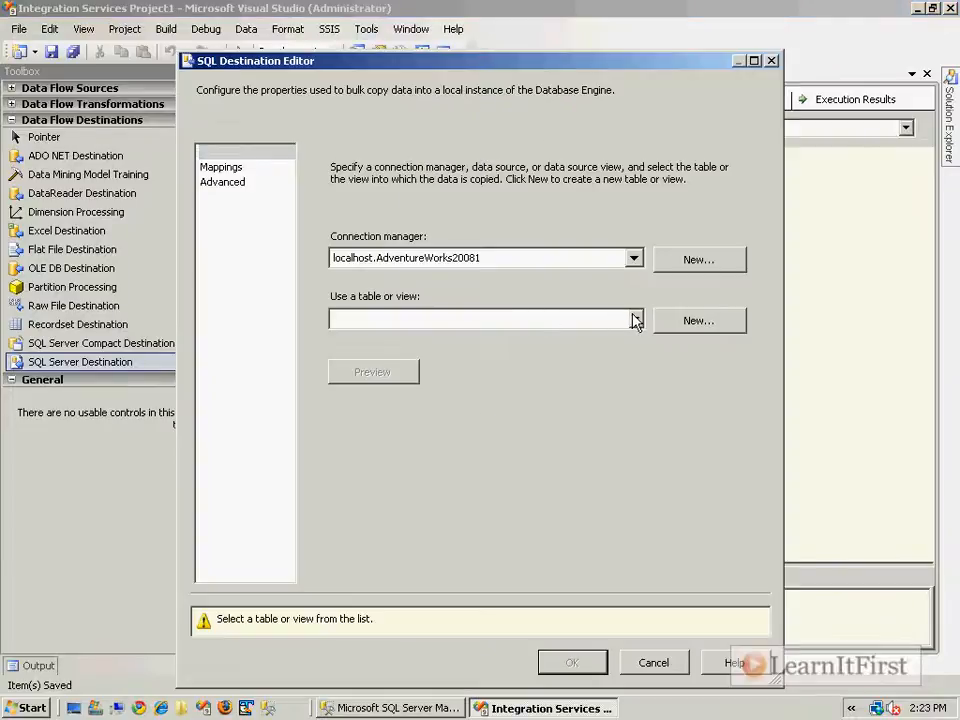
left_click(633, 319)
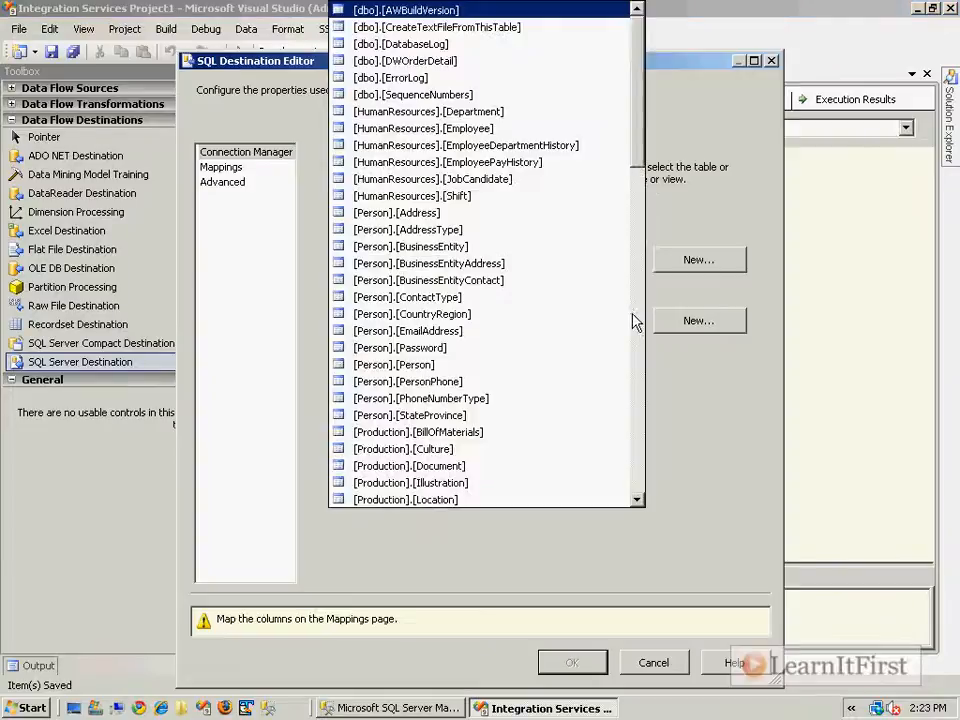
left_click(470, 61)
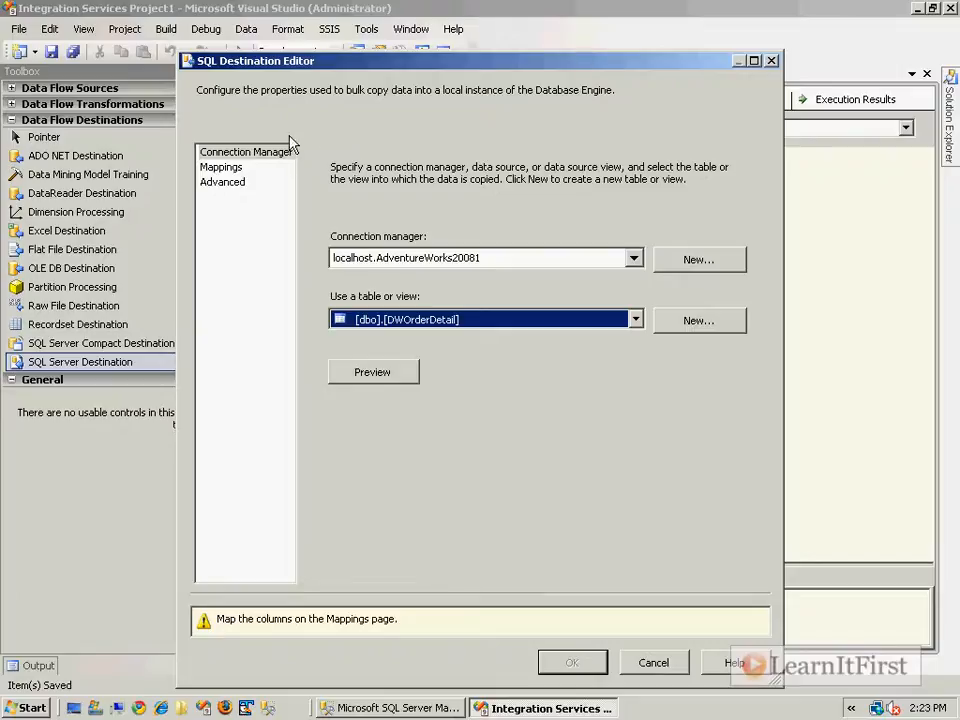
left_click(224, 167)
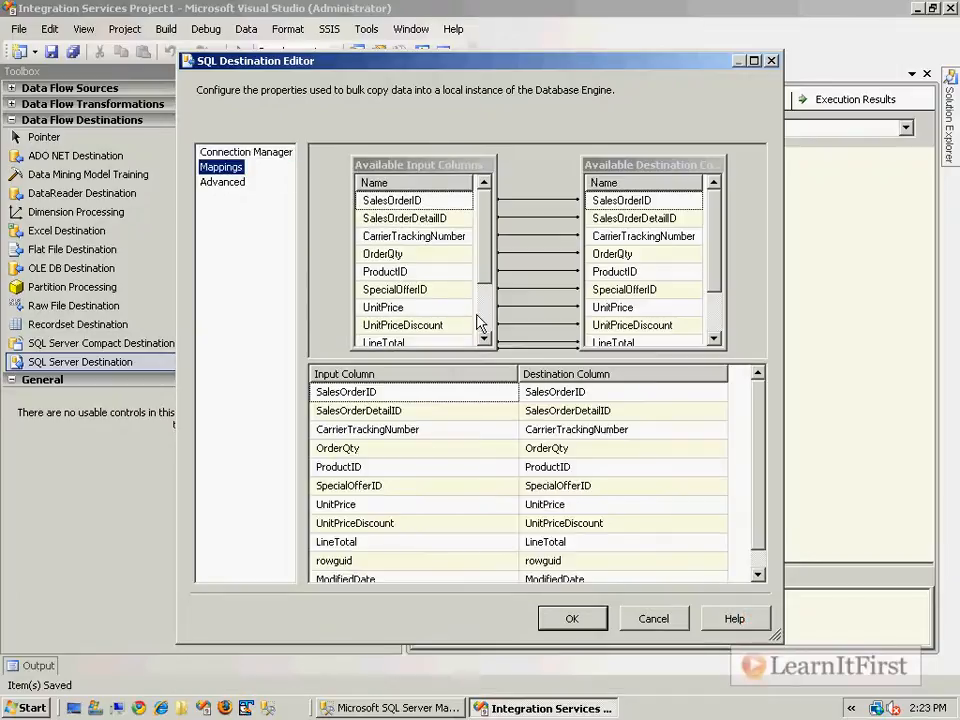
left_click(487, 322)
scroll(690, 333, "down", 1)
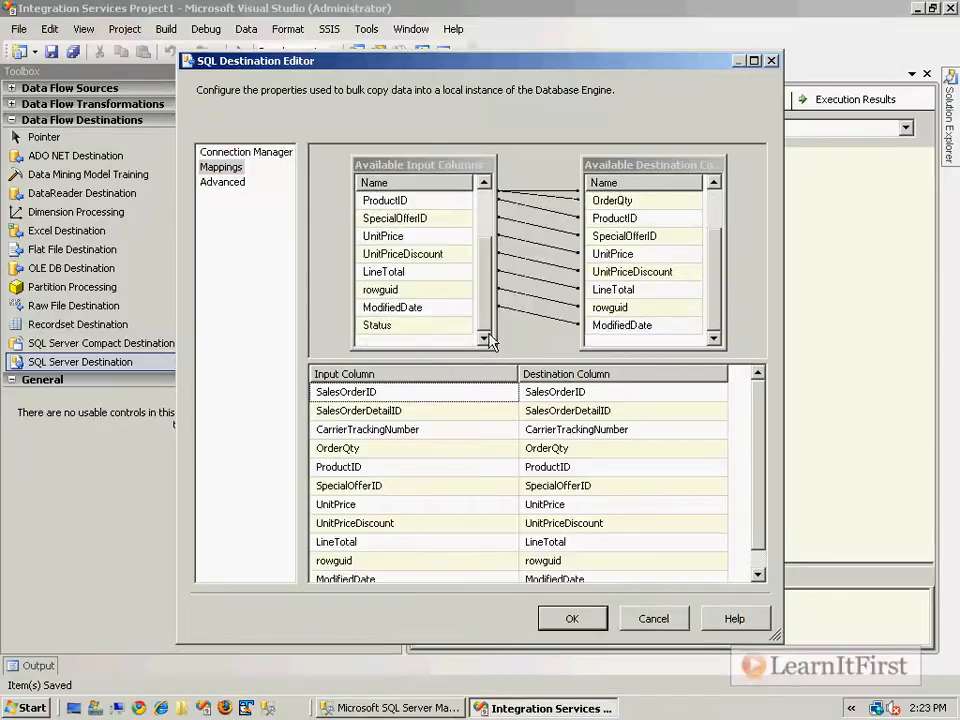
left_click(430, 328)
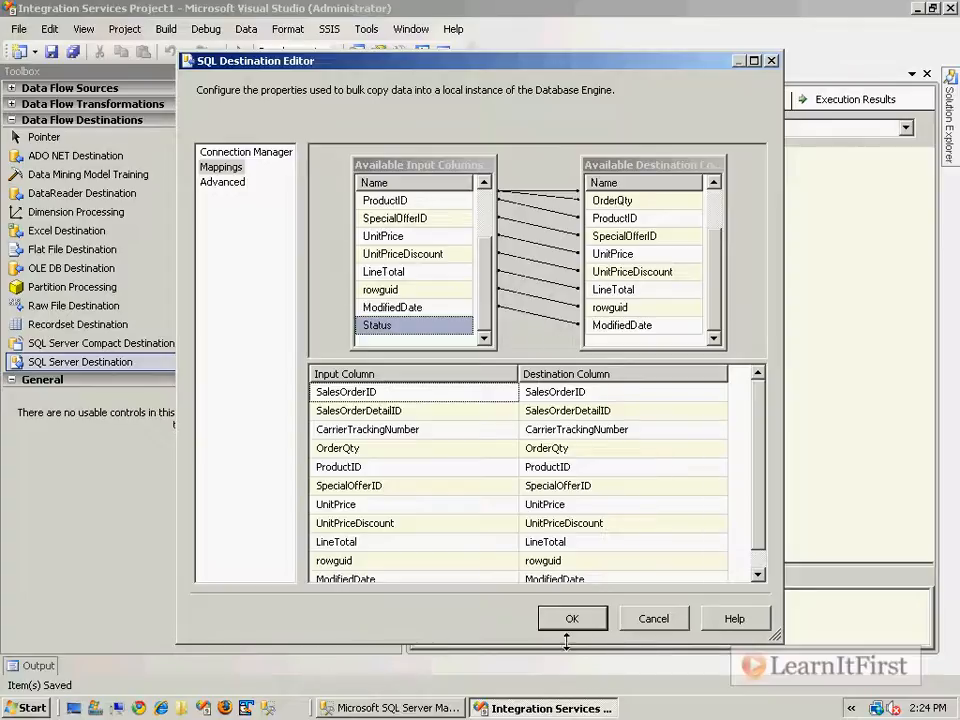
left_click(590, 617)
left_click_drag(549, 429, 546, 445)
left_click(653, 467)
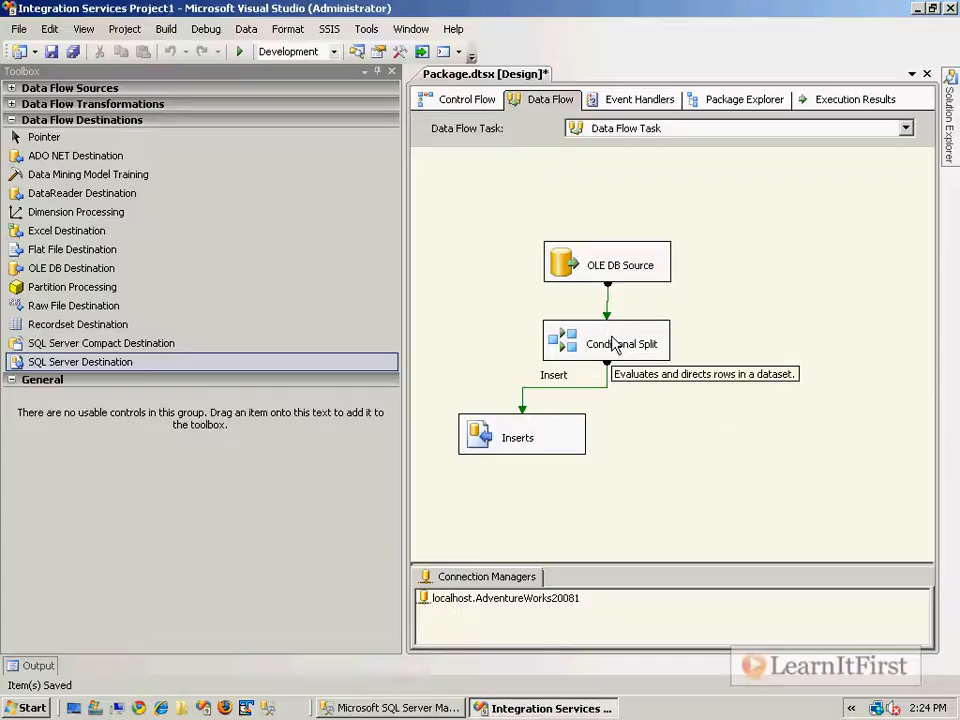
Step: Switch to SQL Server Management Studio and execute only the statement delete from DWOrderDetail
left_click(425, 706)
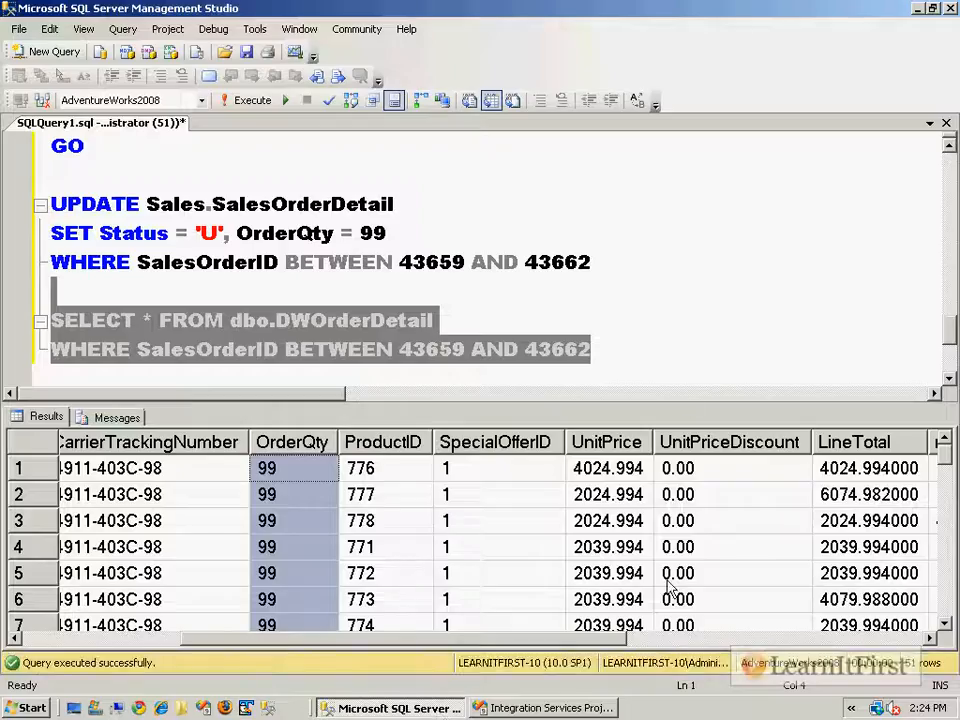
left_click(388, 322)
left_click_drag(437, 322, 461, 304)
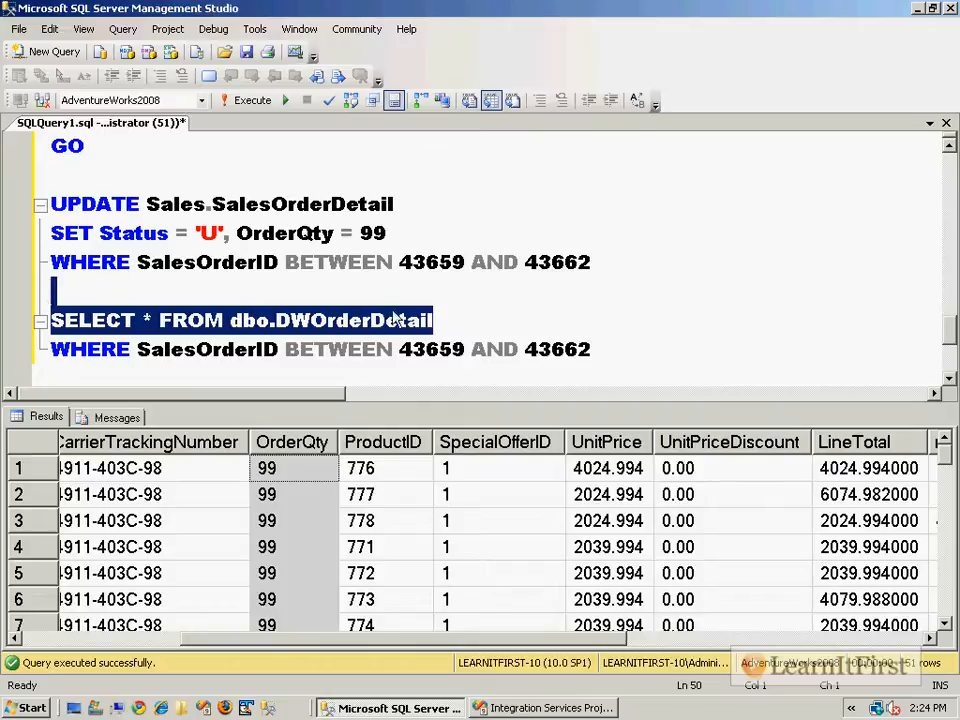
scroll(395, 313, "up", 2)
left_click_drag(341, 200, 388, 184)
key("F5")
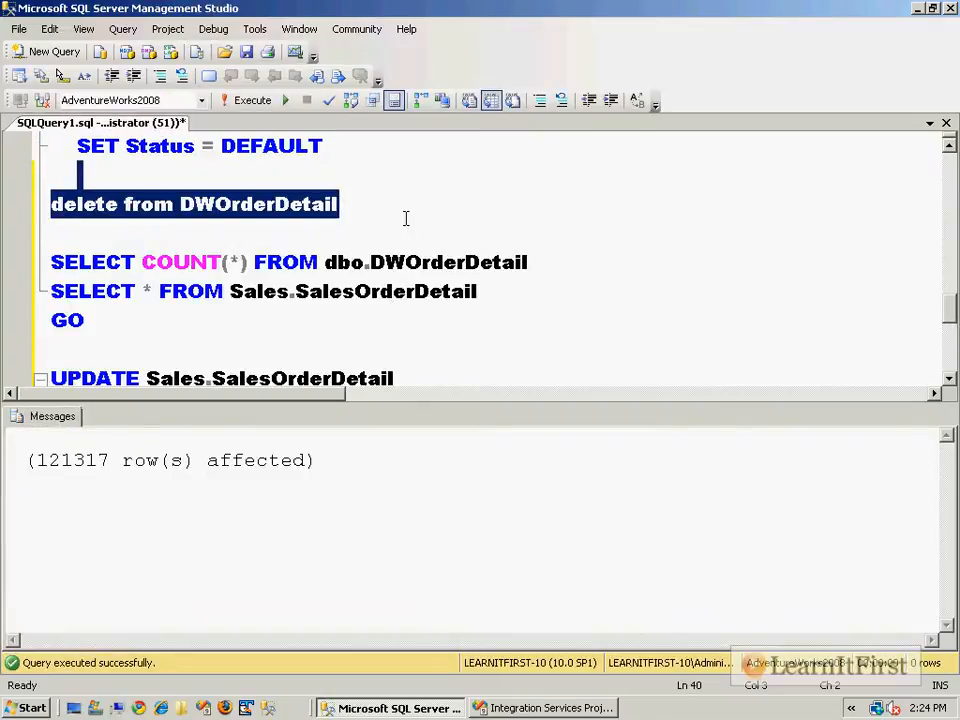
Step: Above the existing UPDATE statement, write the query UPDATE Sales.SalesOrderDetail SET Status = 'I', reusing the existing first line
left_click(405, 262)
scroll(382, 291, "down", 1)
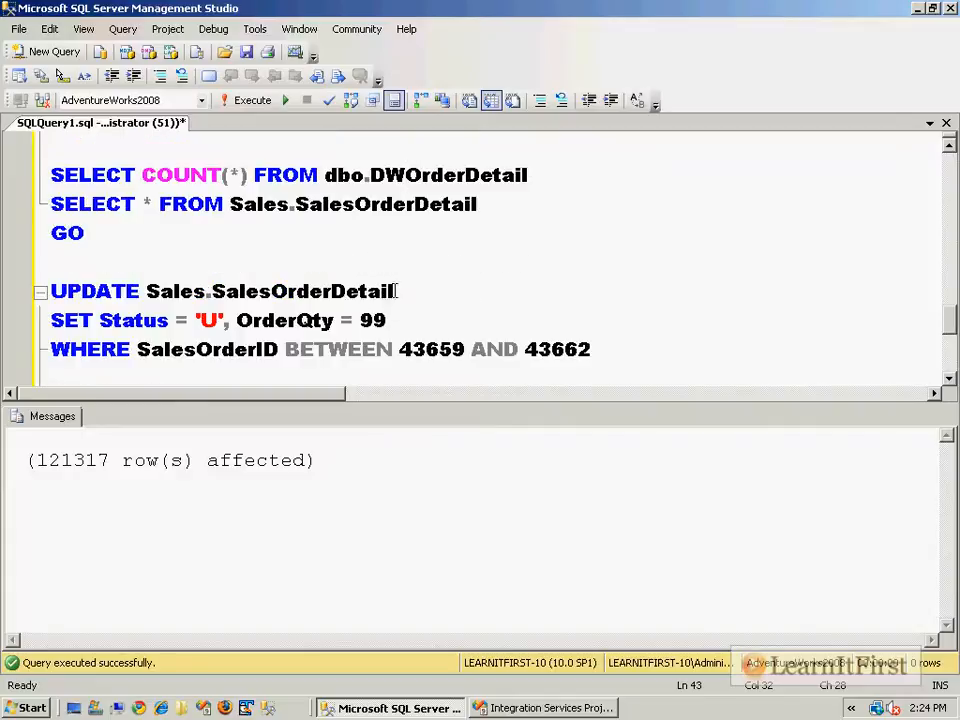
left_click_drag(396, 288, 409, 270)
key("ctrl+c")
key("Left")
key("Return")
key("Return")
key("ctrl+v")
key("Return")
type("S")
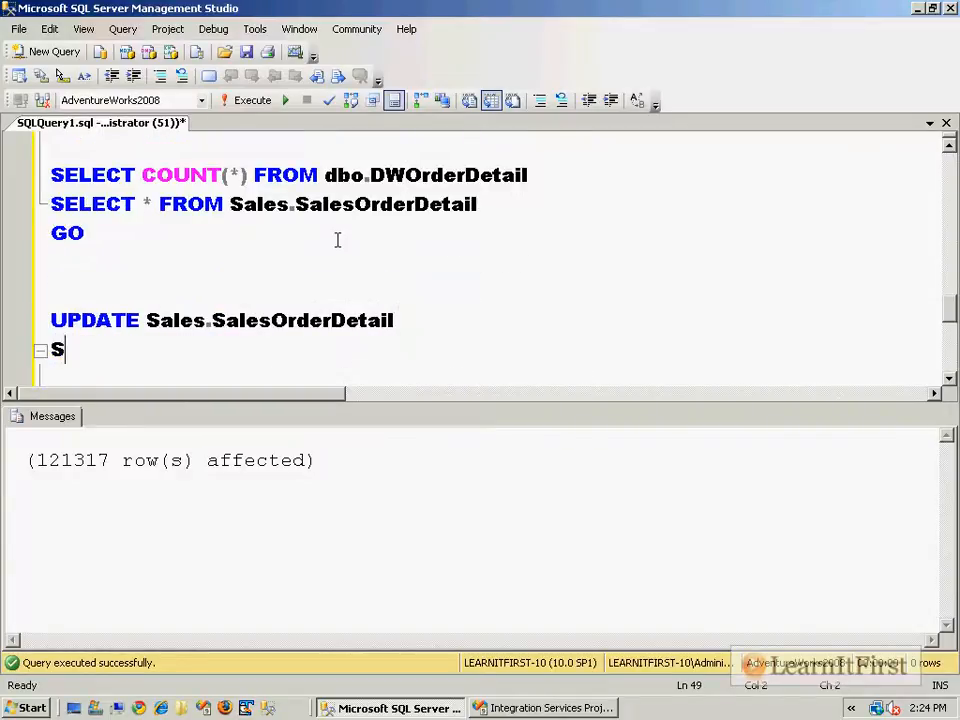
type("ET Status = '")
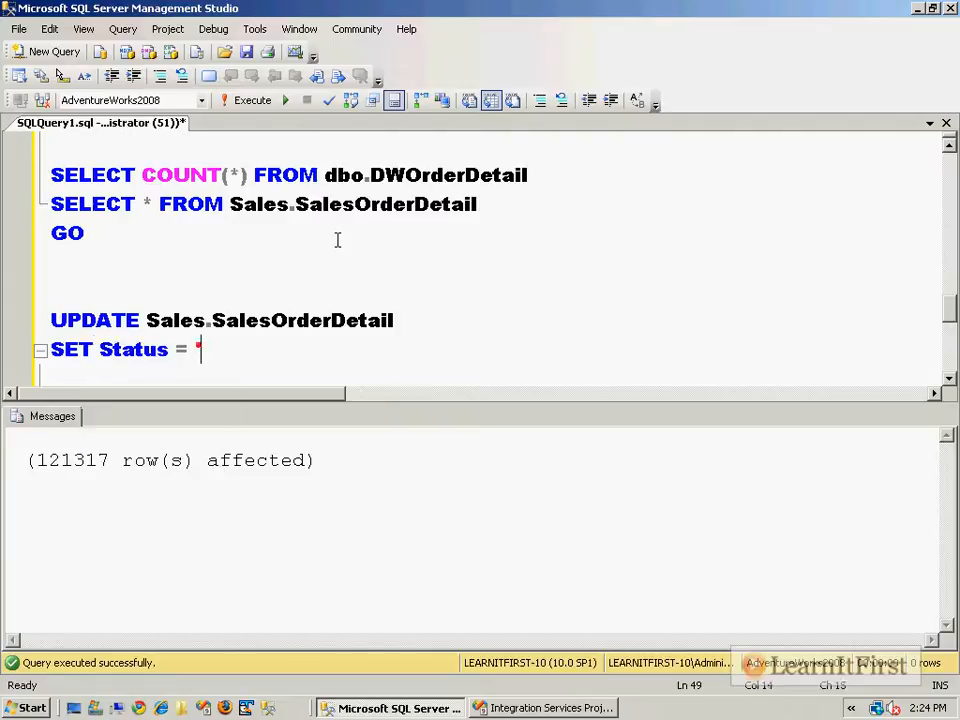
type("I")
Step: Execute only the new UPDATE statement that sets Status to 'I', and return to the package in Visual Studio
left_click(338, 316, "shift")
left_click(359, 300, "shift")
key("F5")
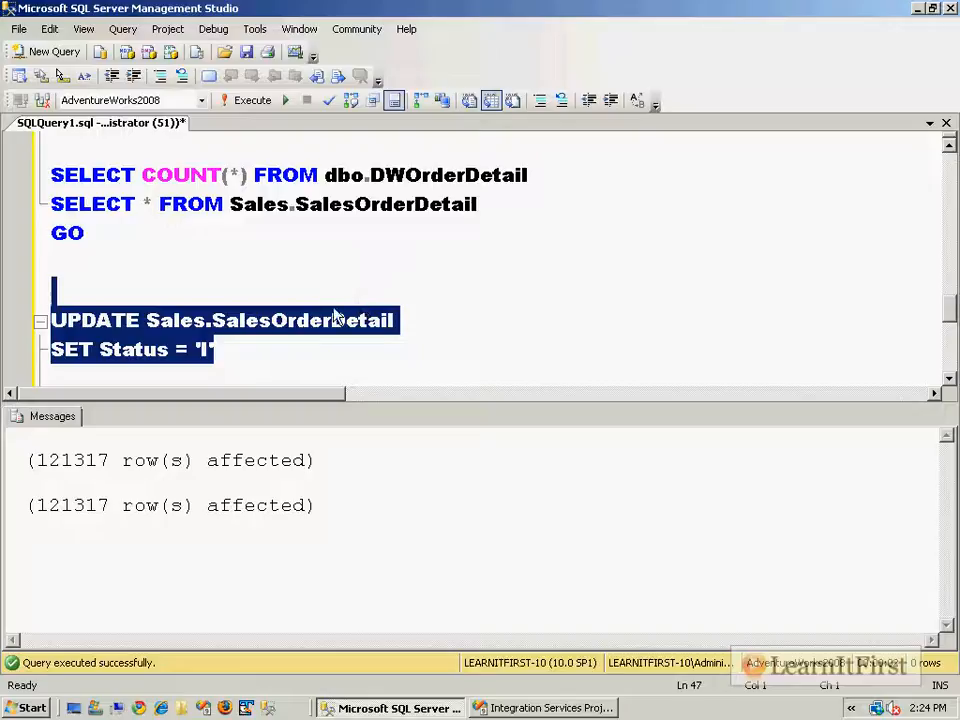
left_click(563, 709)
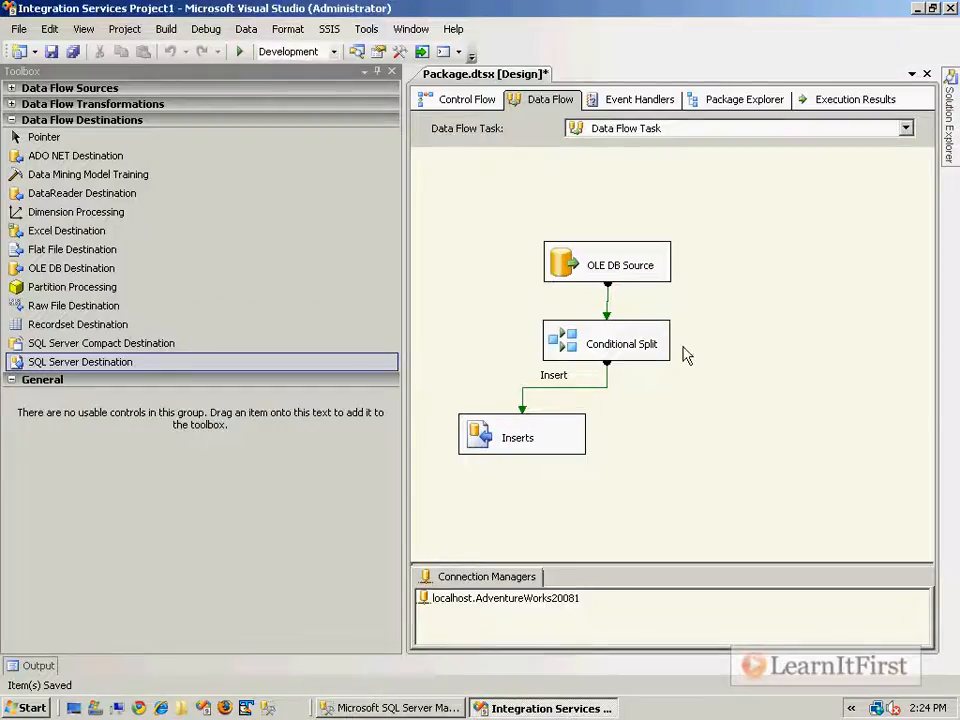
Step: Add an OLE DB Command transformation beside the Inserts destination and name it Updates
left_click(145, 120)
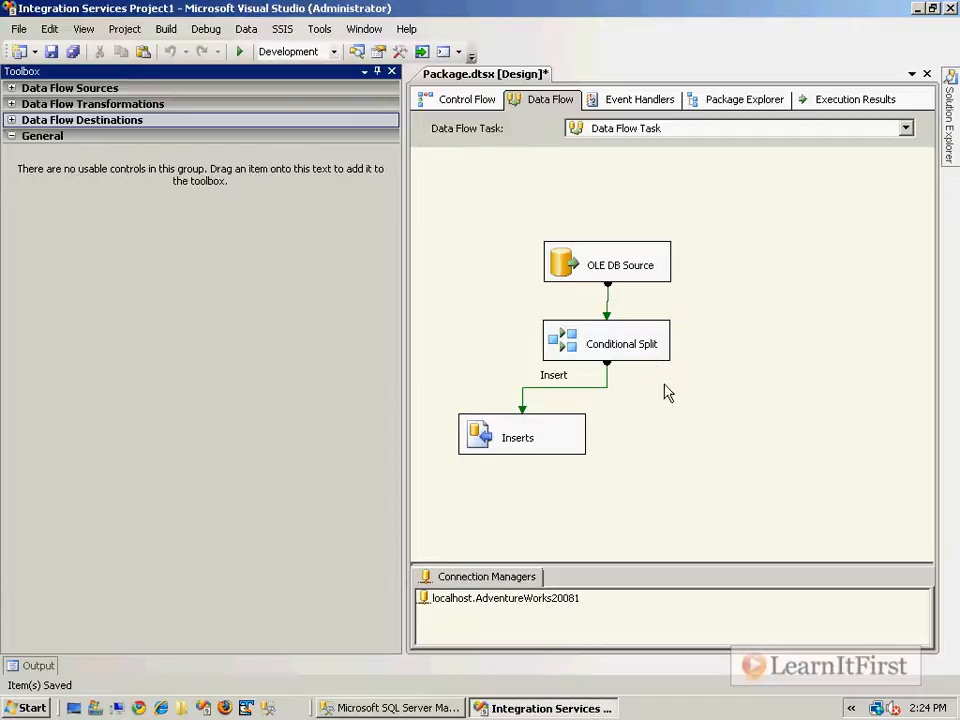
left_click(56, 103)
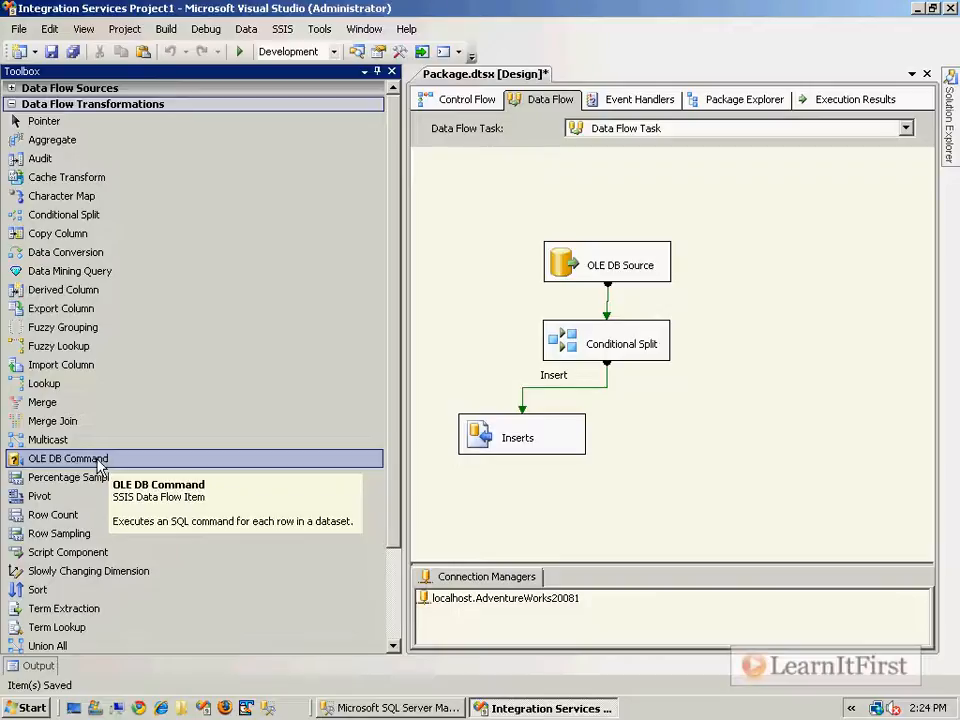
left_click_drag(97, 462, 655, 414)
key("F2")
type("Update")
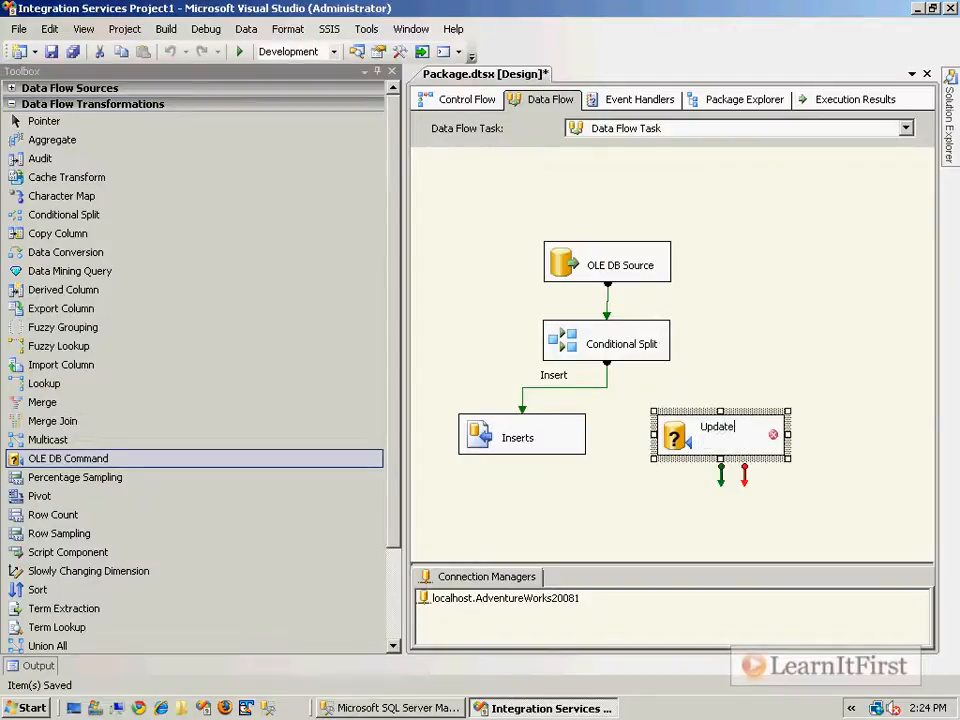
type("s")
key("Return")
Step: Connect the Conditional Split's Update output to the Updates command
left_click(648, 358)
left_click_drag(638, 378, 694, 441)
left_click(657, 350)
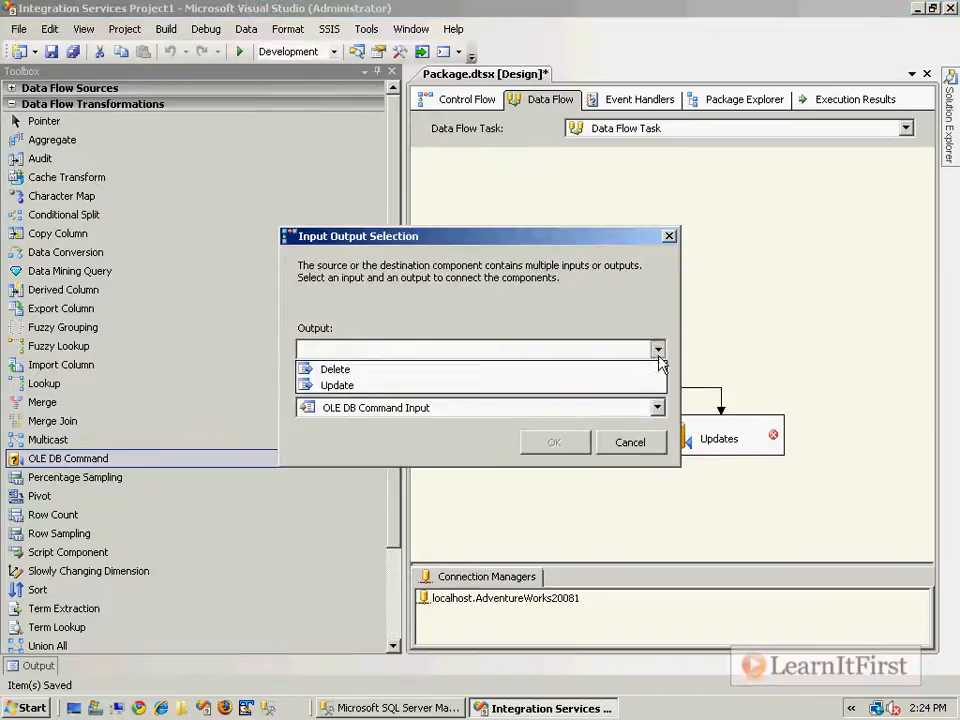
left_click(510, 386)
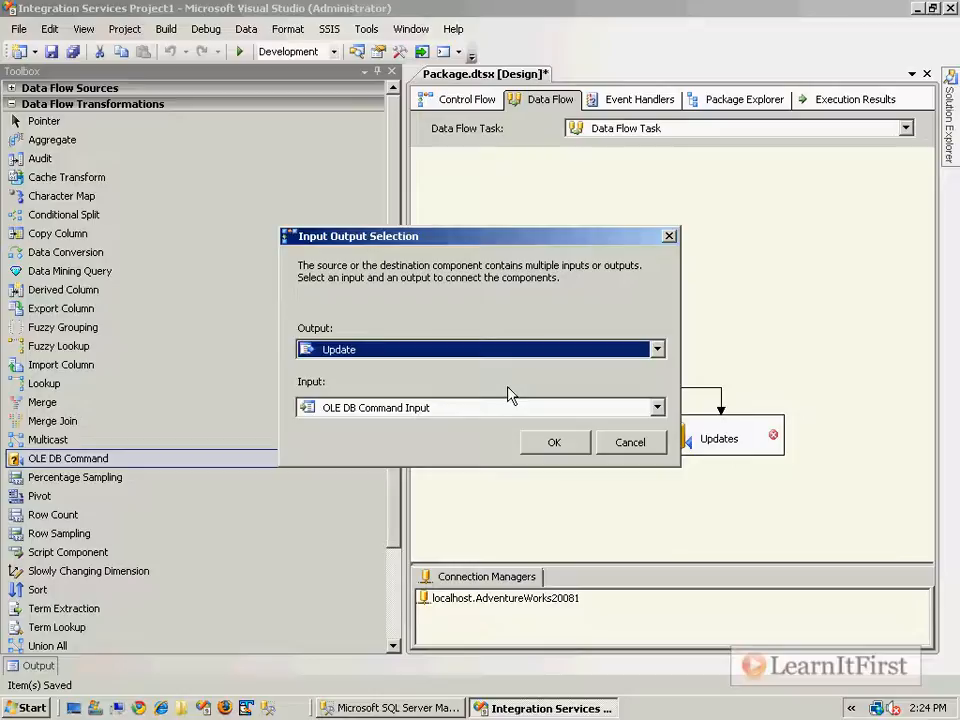
left_click(554, 442)
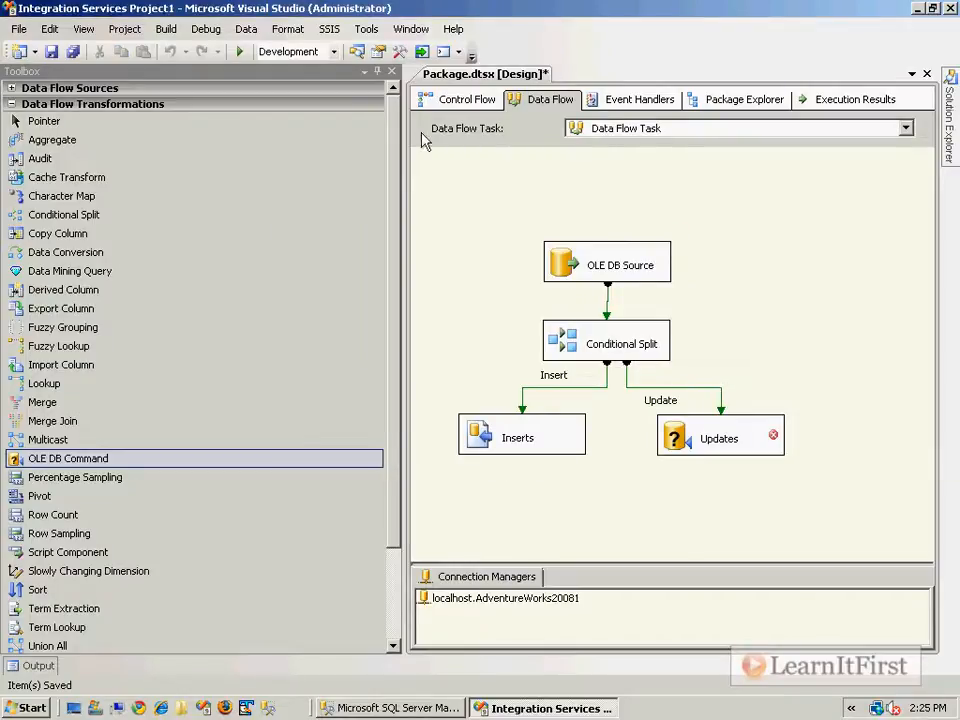
Step: Add a second OLE DB Command named Deletes beside Updates and connect the Conditional Split's Delete output to it
left_click_drag(86, 458, 872, 425)
type("Deletes")
key("Return")
left_click_drag(608, 555, 512, 558)
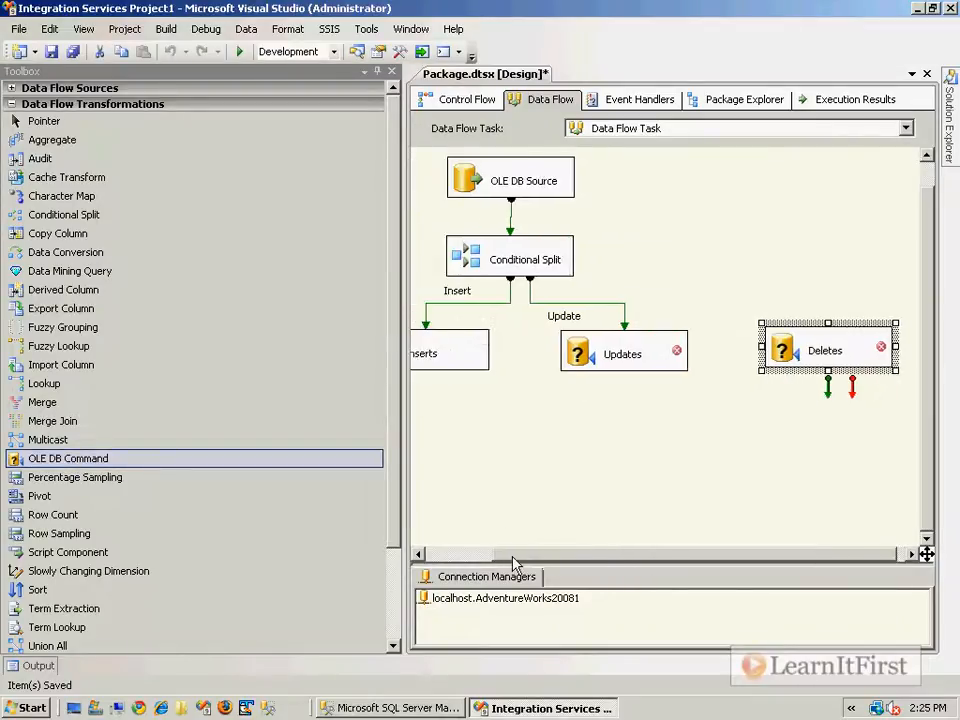
left_click(528, 260)
left_click_drag(543, 296, 797, 356)
Step: Close the Toolbox, auto-arrange the data flow diagram, and save the package
left_click(393, 74)
left_click(393, 74)
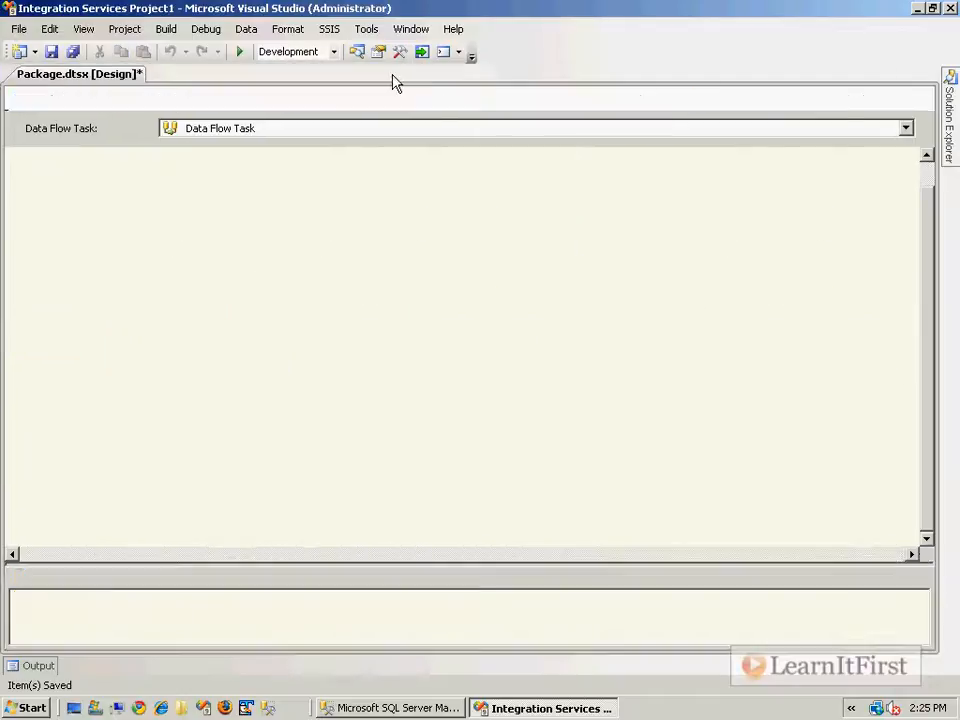
left_click(295, 29)
mouse_move(300, 51)
left_click(458, 54)
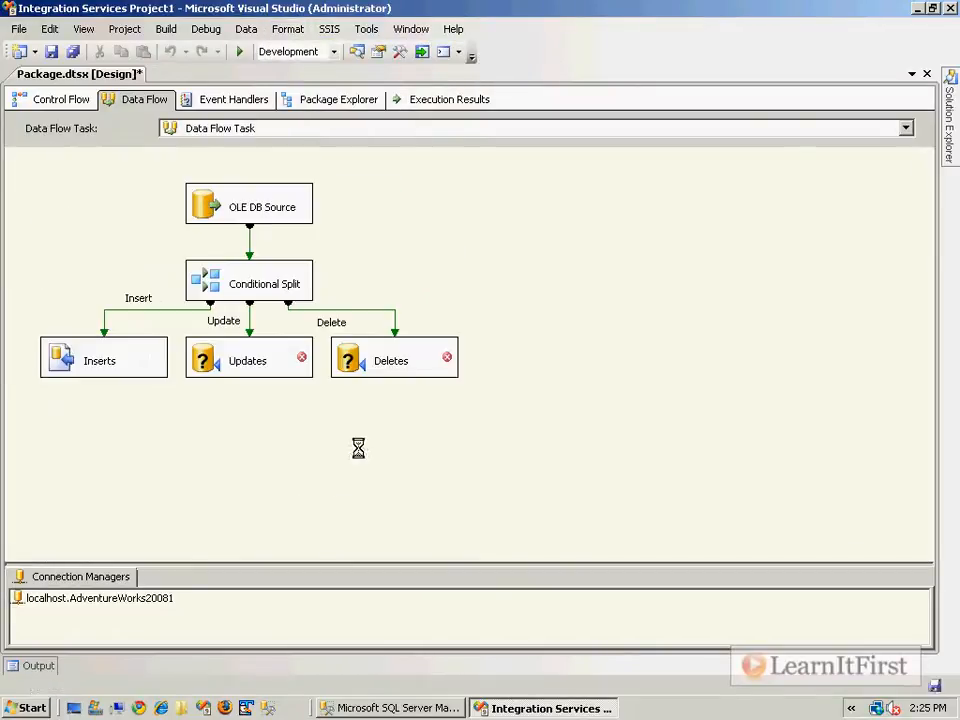
key("ctrl+s")
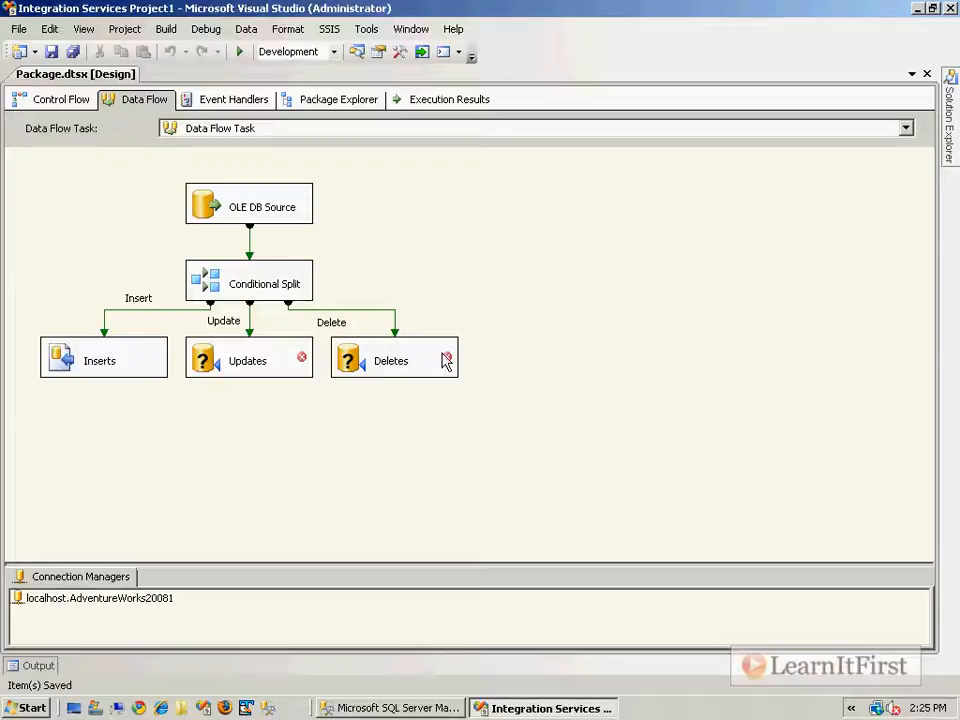
left_click_drag(501, 432, 220, 364)
left_click(335, 421)
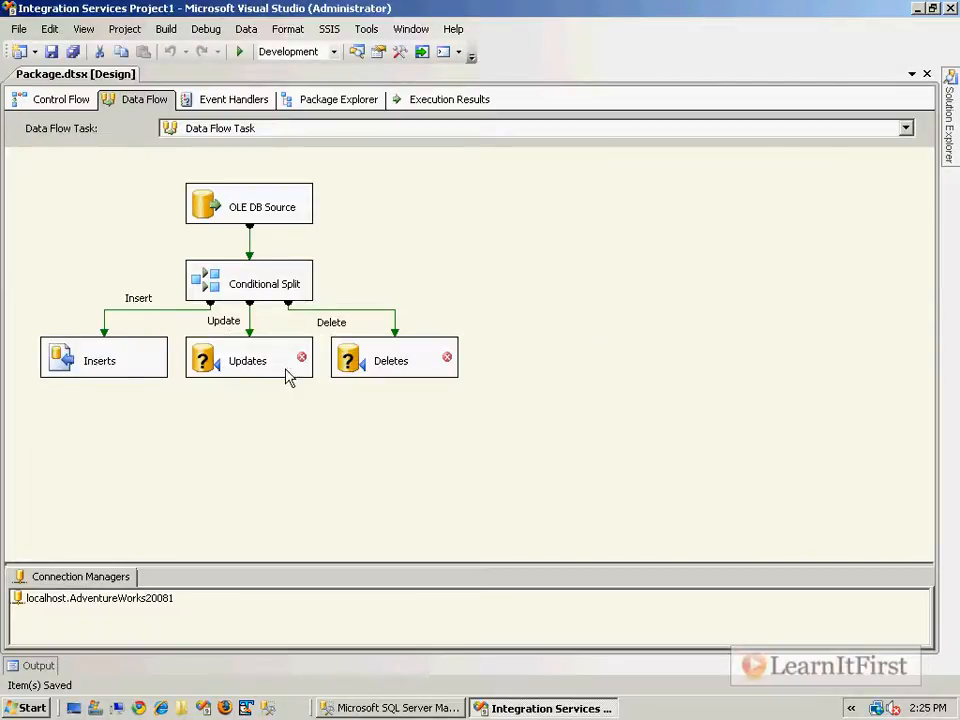
Step: Open the Deletes command's editor and assign the localhost.AdventureWorks20081 connection manager to it
mouse_move(375, 370)
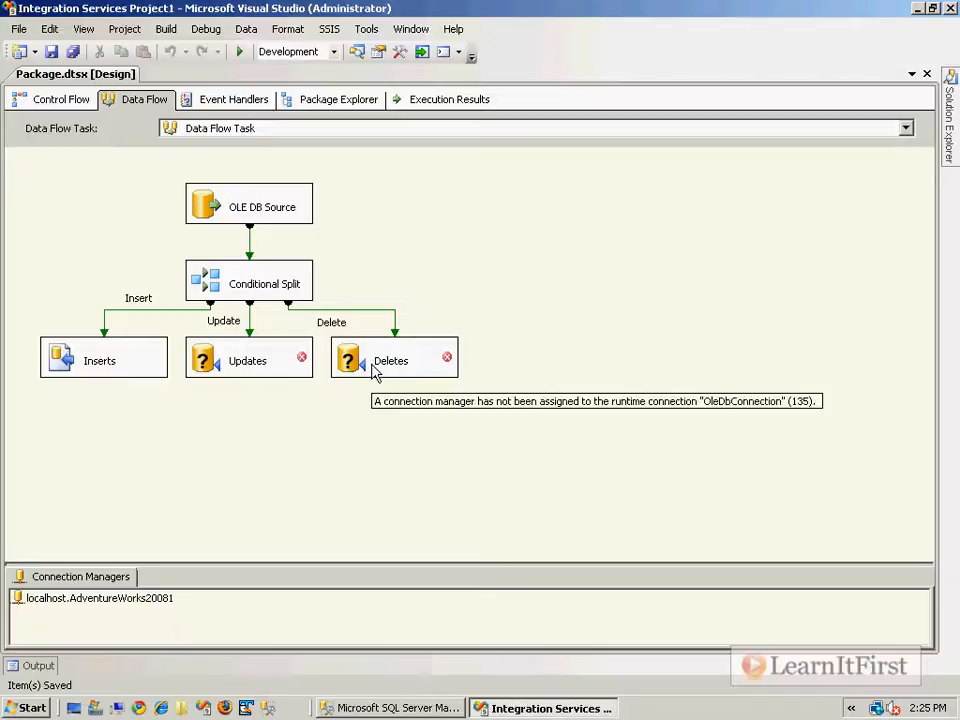
double_click(374, 370)
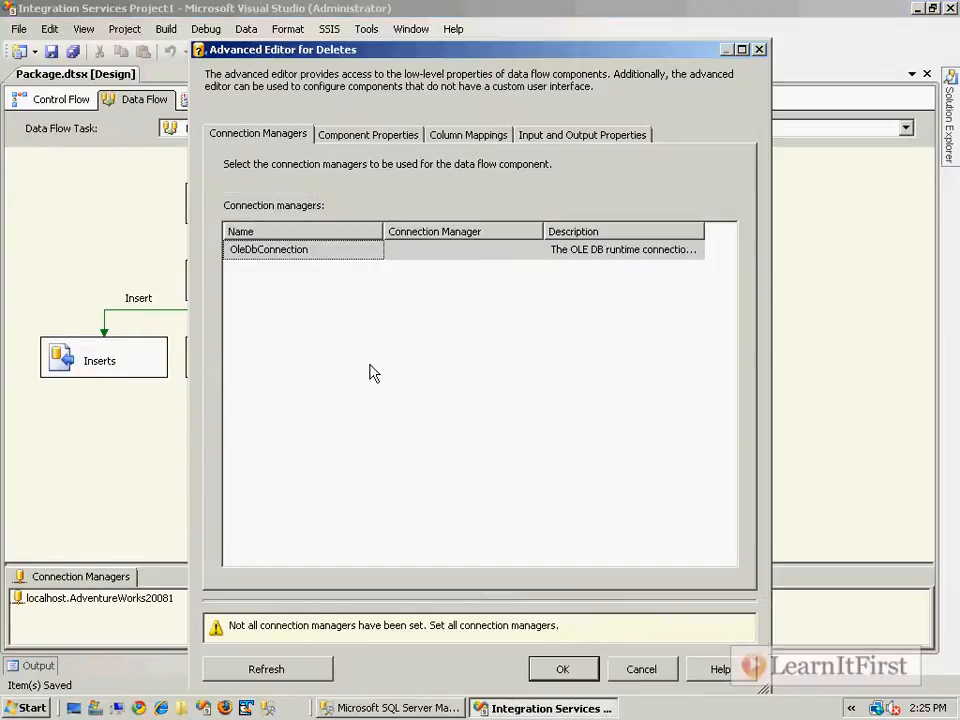
left_click(530, 252)
left_click(534, 250)
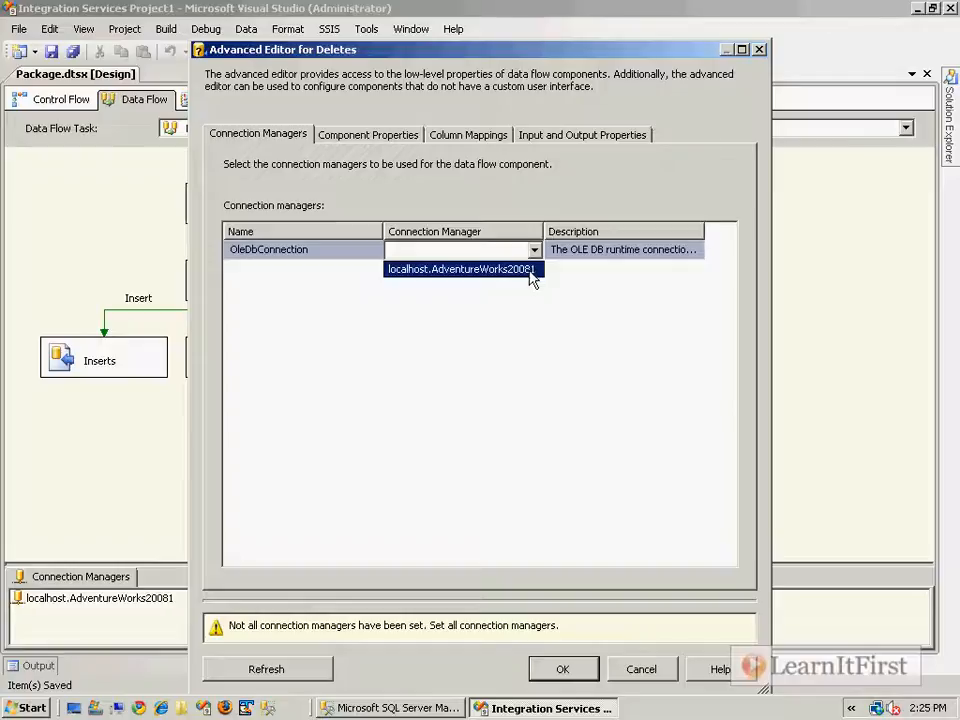
left_click(533, 270)
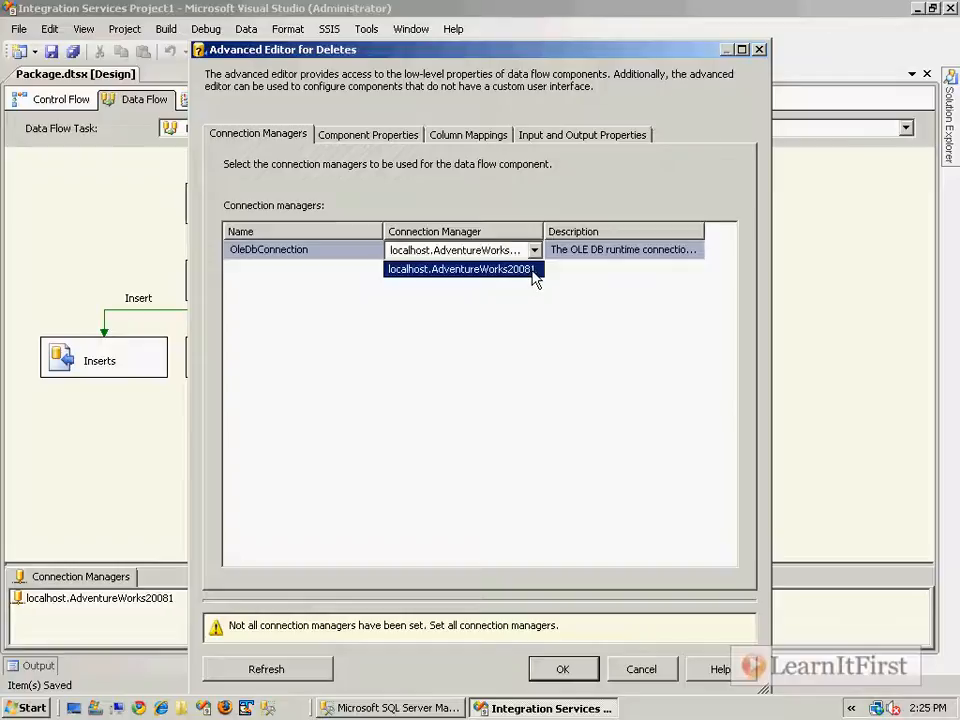
Step: Write the Deletes SqlCommand as DELETE dbo.DWOrderDetail WHERE SalesOrderId = ? AND SalesOrderDetailId = ?, split over three lines
left_click(408, 140)
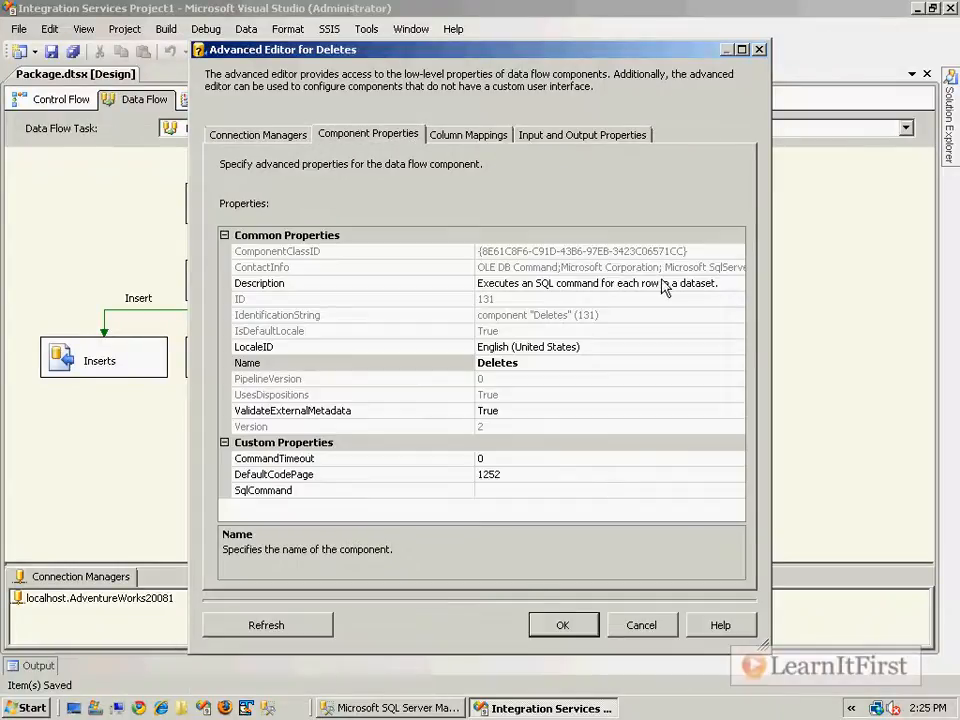
left_click(591, 491)
left_click(737, 491)
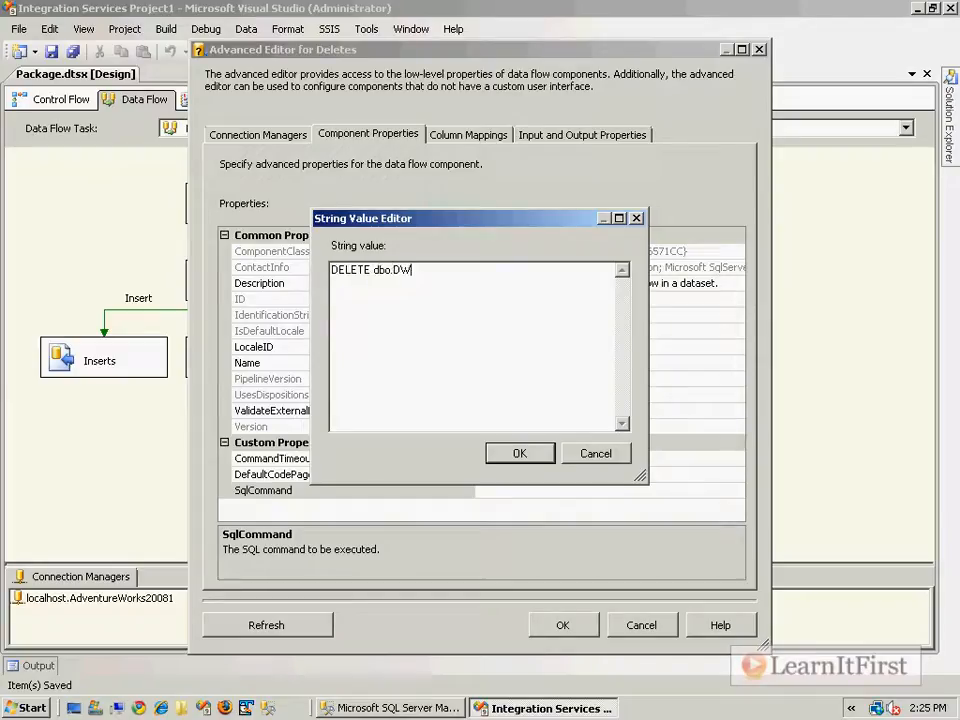
type("DELETE dbo.DWOrderDetail")
key("Return")
type("WHERE ")
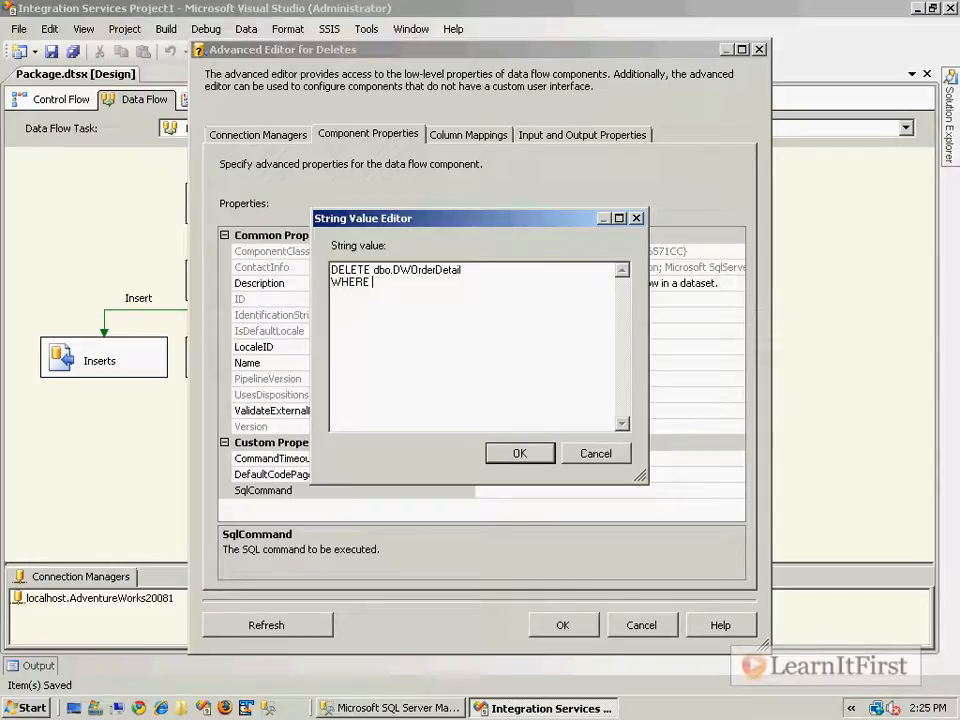
type("SalesOrderId")
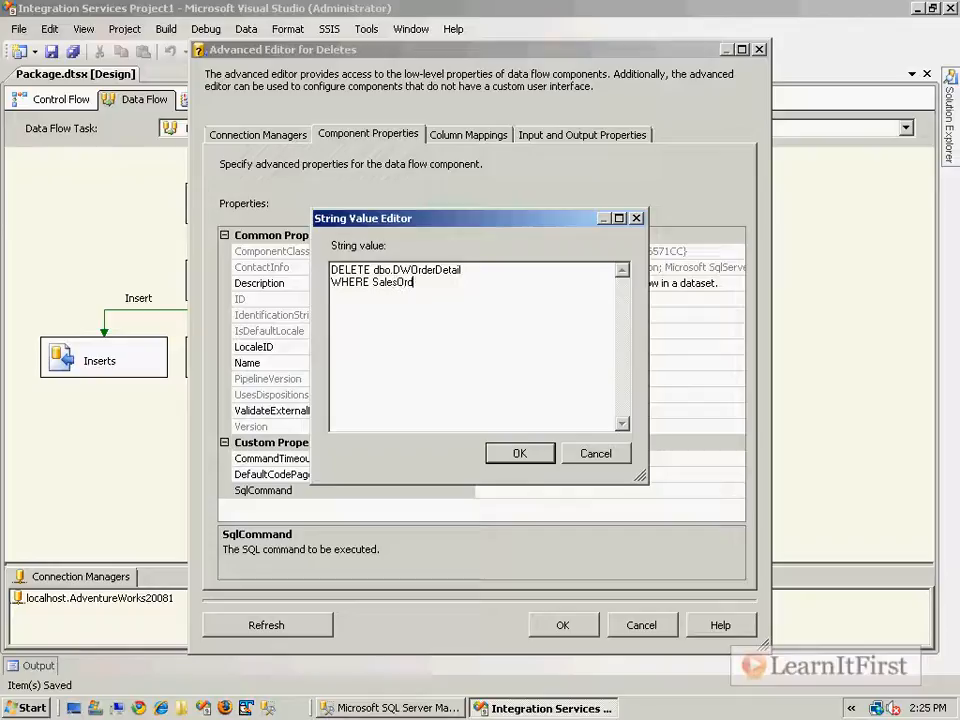
type(" = ?   AN")
type("D SalesOrderDetailId = ?")
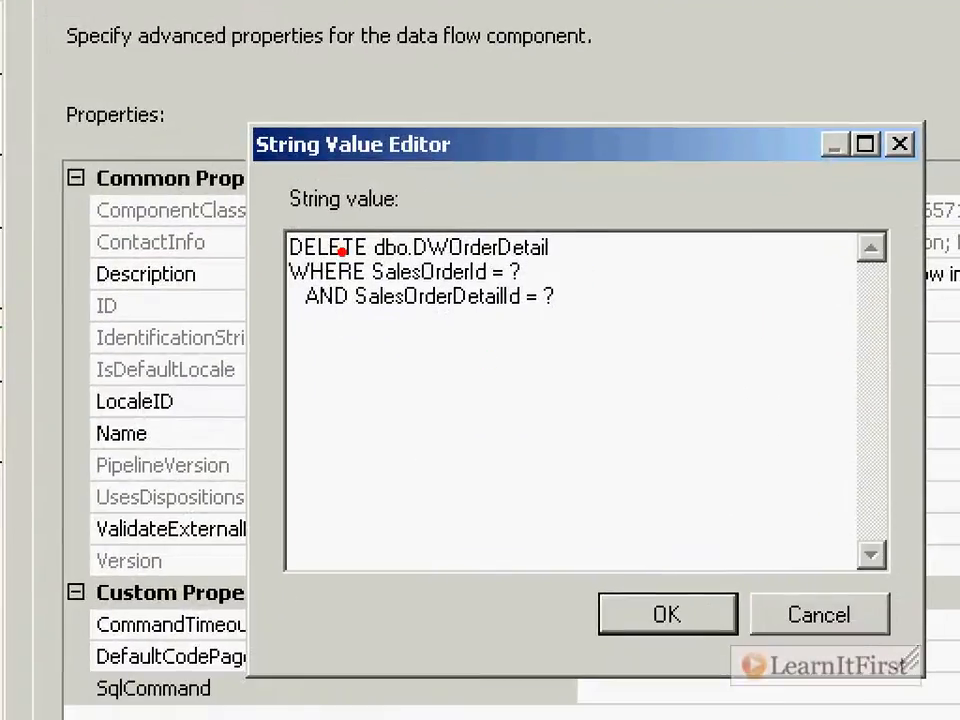
mouse_move(572, 272)
left_mouse_down()
mouse_move(620, 321)
mouse_move(578, 321)
left_mouse_up()
mouse_move(724, 264)
left_mouse_down()
mouse_move(725, 300)
mouse_move(690, 260)
left_mouse_up()
left_click_drag(768, 216, 772, 305)
left_click_drag(802, 214, 772, 260)
left_click_drag(772, 260, 808, 262)
left_click(831, 282)
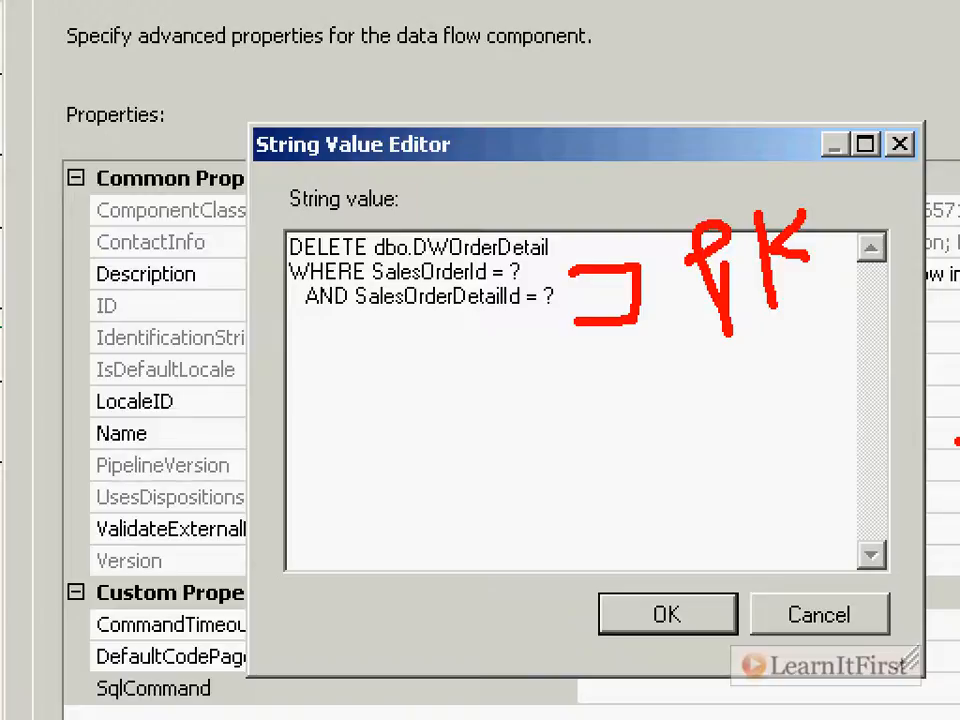
key("Escape")
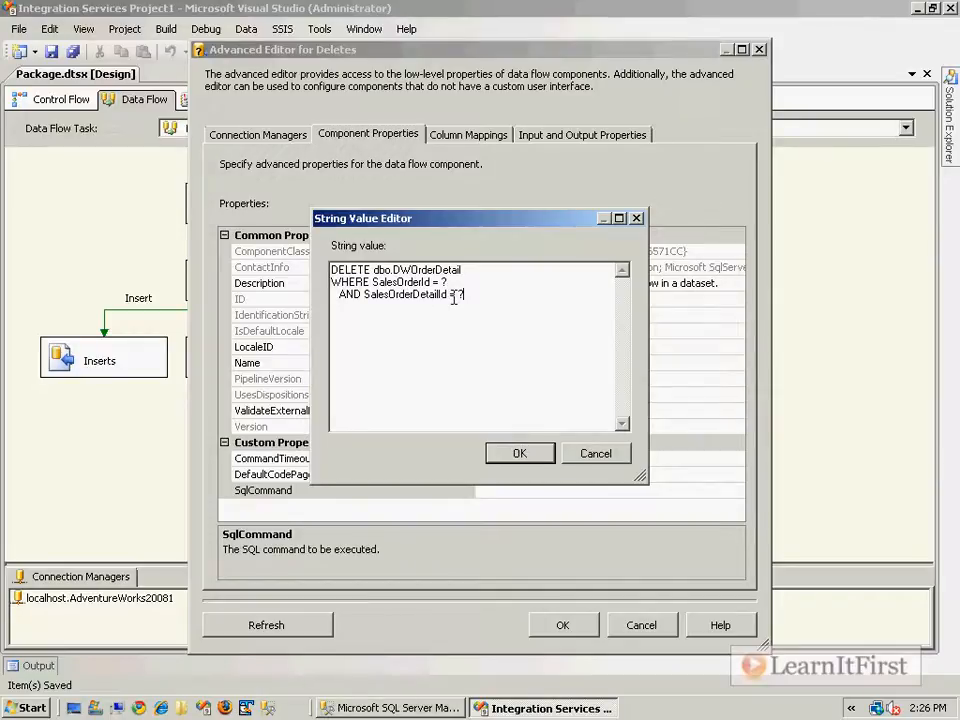
Step: Accept the DELETE statement, and map SalesOrderID to Param_0 and SalesOrderDetailID to Param_1
left_click(517, 455)
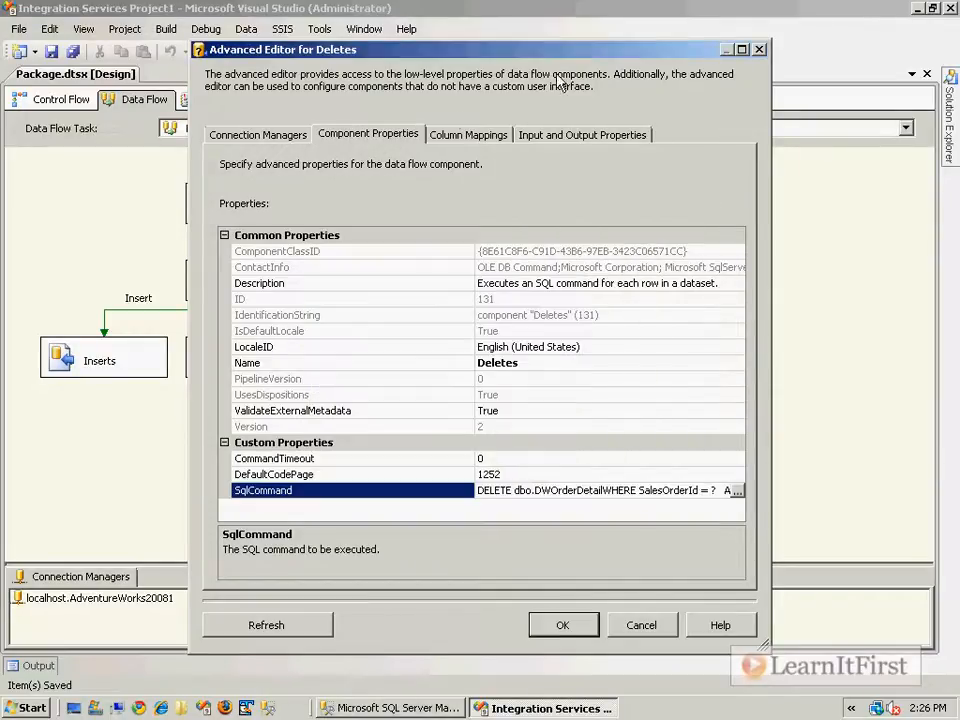
left_click(455, 135)
left_click_drag(636, 227, 649, 228)
left_click(640, 244)
left_click_drag(380, 201, 598, 249)
left_click_drag(340, 219, 617, 277)
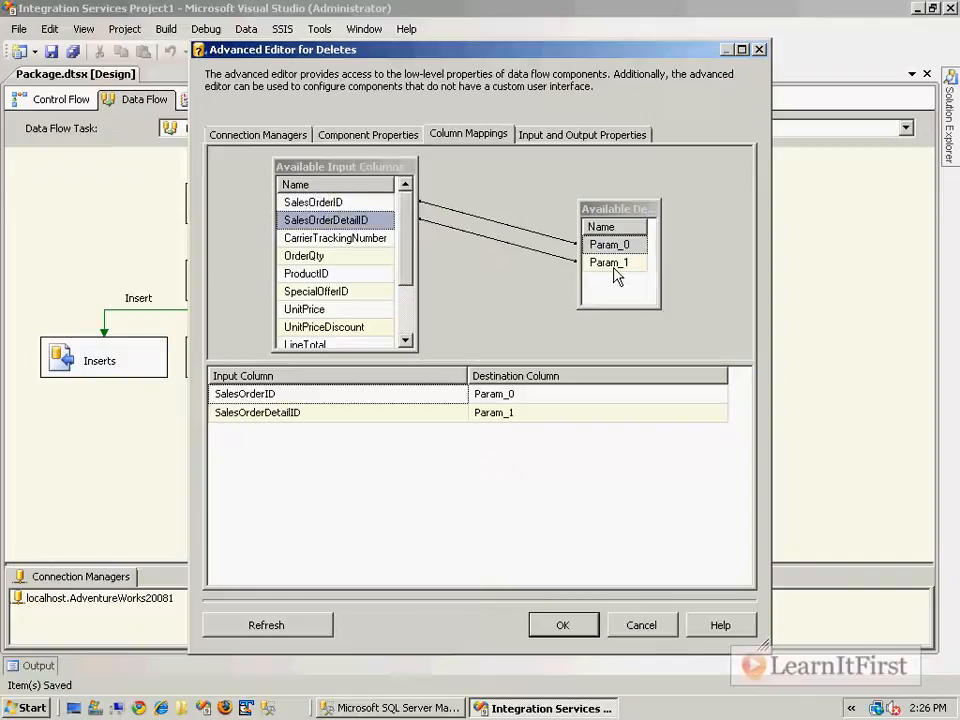
Step: Reopen the Deletes SQL statement to check how its two placeholders correspond to the mapped parameters, and return to the column mappings
left_click(366, 140)
left_click(737, 491)
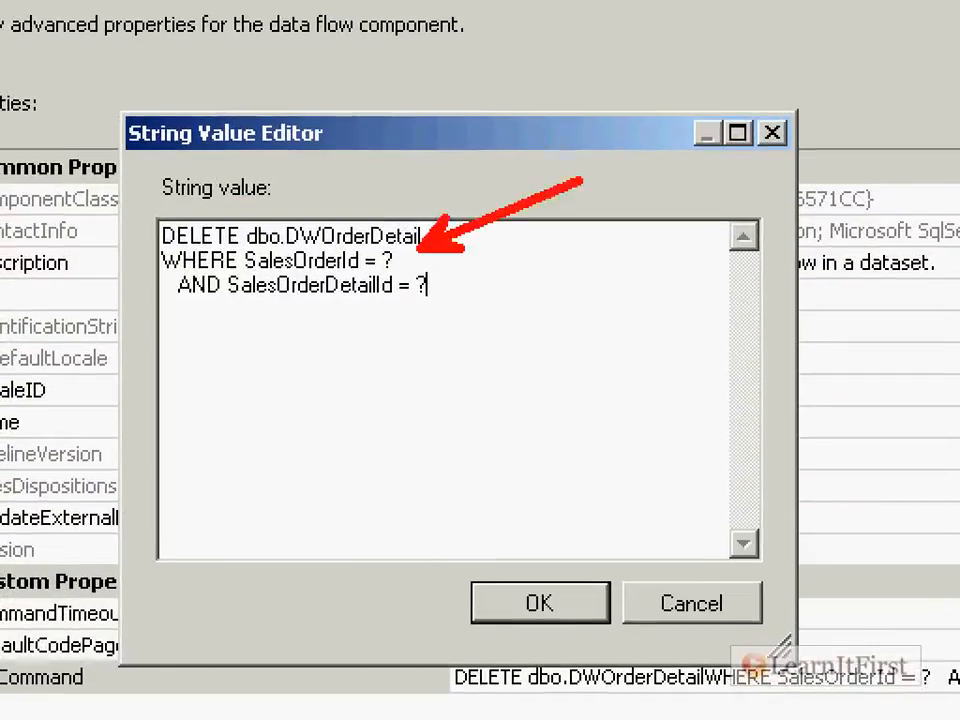
type("Param_0")
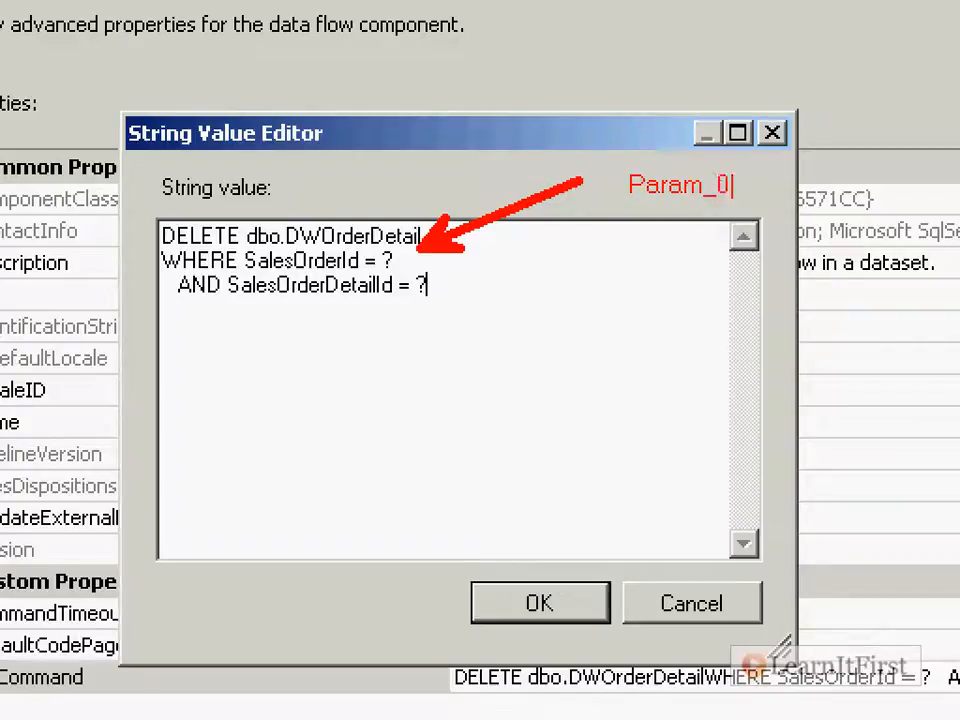
left_click_drag(439, 290, 615, 373)
type("tParam_0")
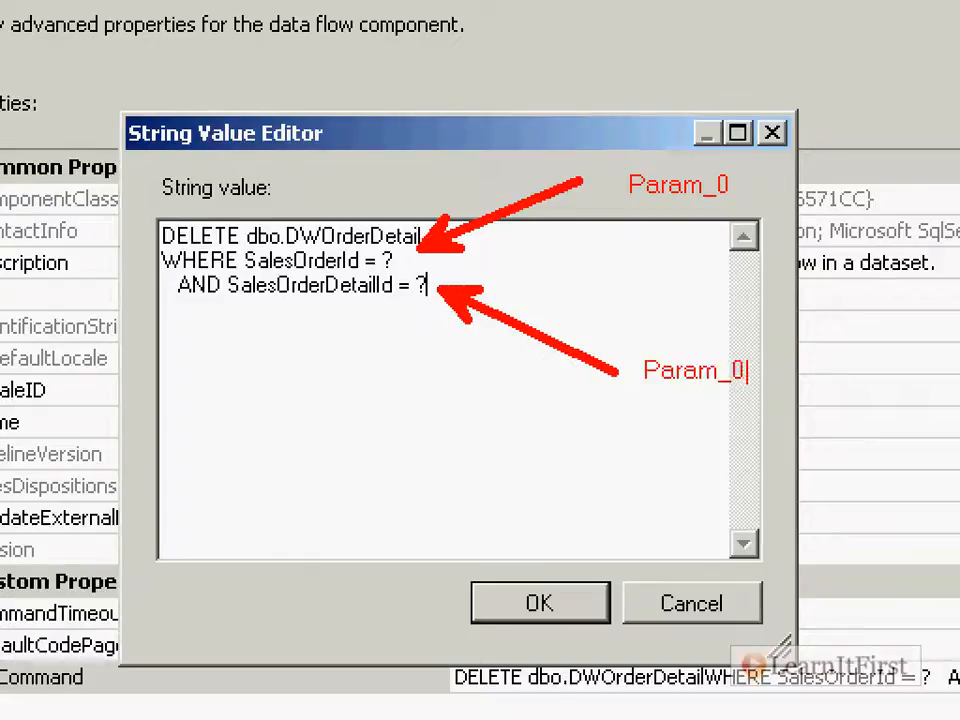
key("BackSpace")
type("1")
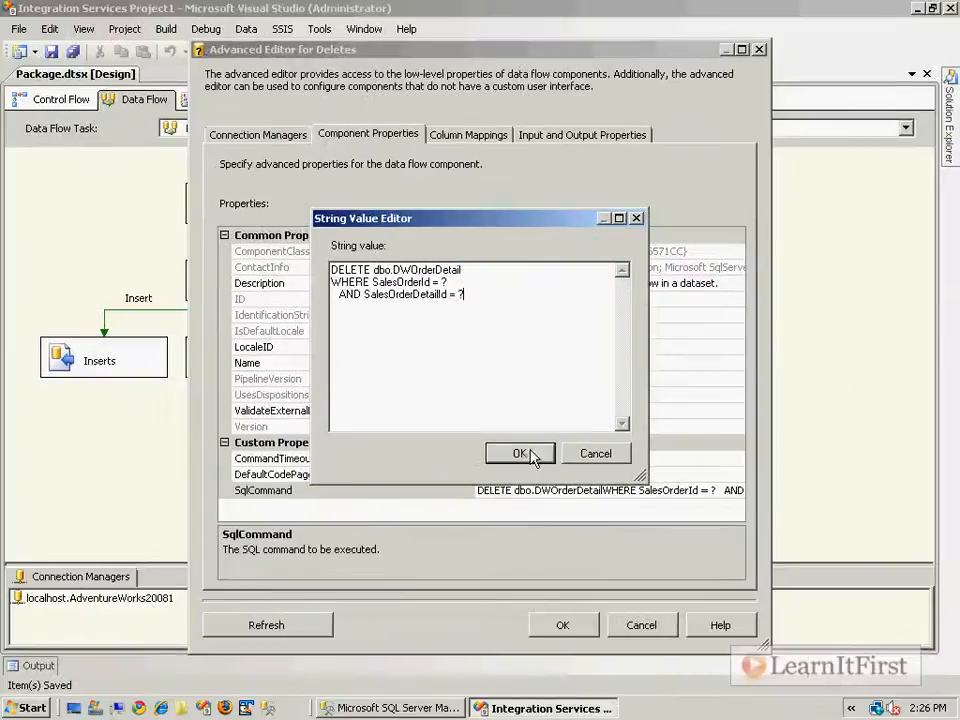
left_click(548, 604)
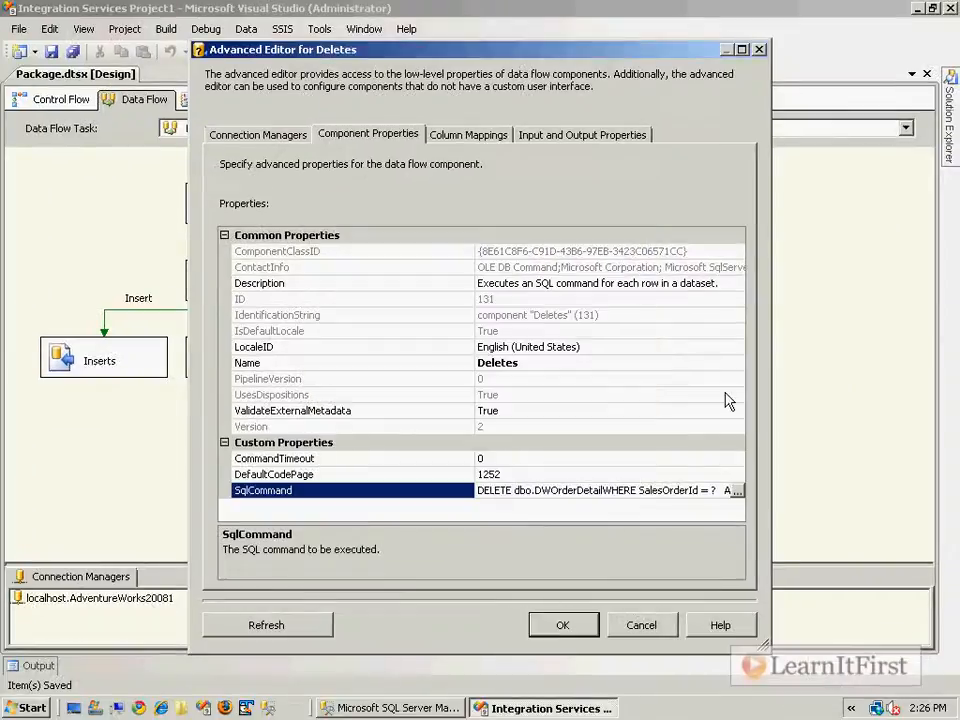
left_click(474, 135)
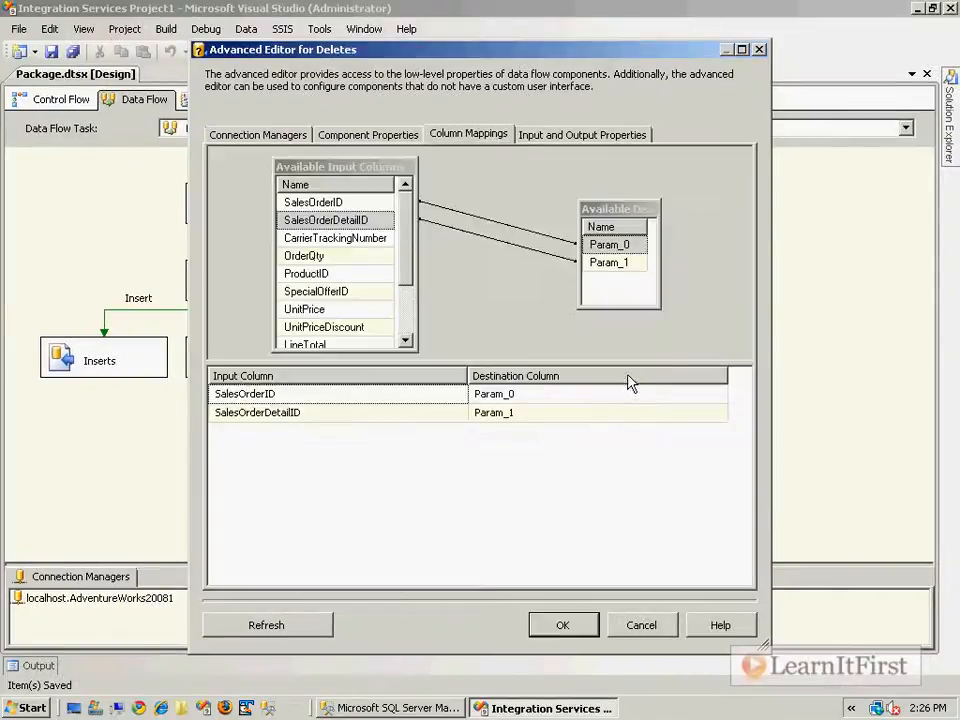
Step: Accept the Deletes command's settings and save the package
left_click(563, 625)
left_click(567, 270)
key("ctrl+s")
Step: Open the Updates command's editor and assign the localhost.AdventureWorks20081 connection manager to it
double_click(219, 366)
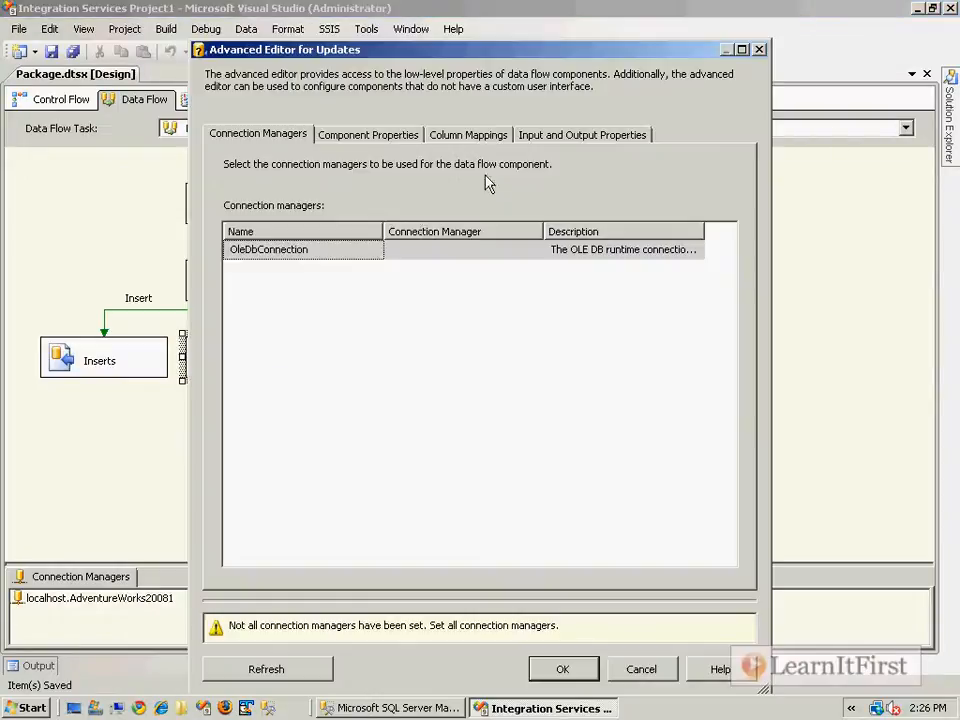
left_click(479, 254)
left_click(465, 269)
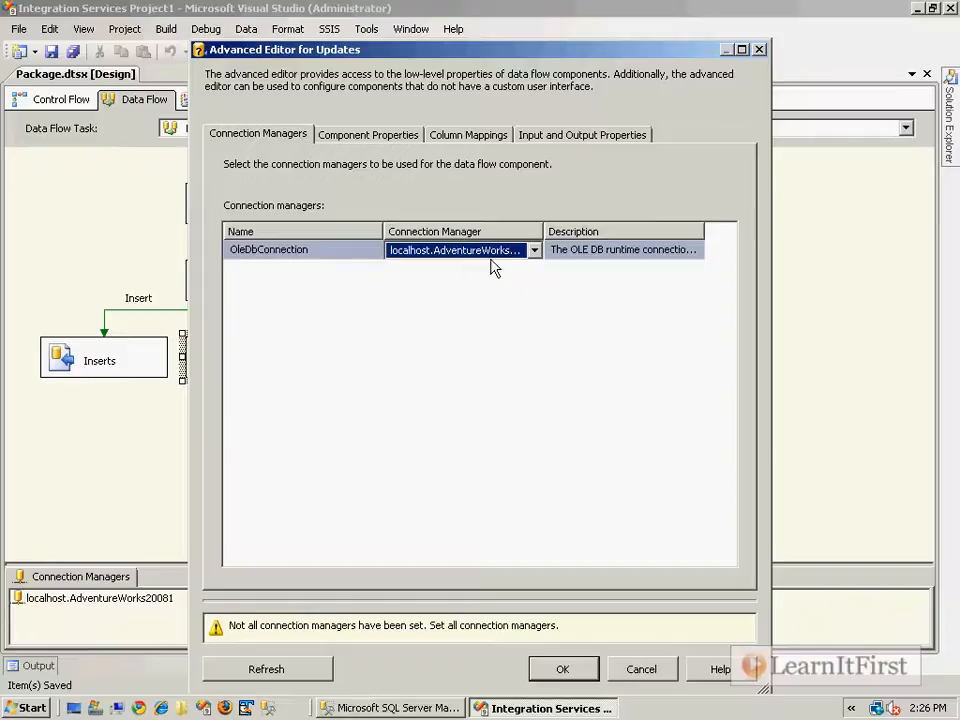
Step: Open the Updates command's SqlCommand property for editing in the String Value Editor
left_click(368, 134)
left_click(557, 491)
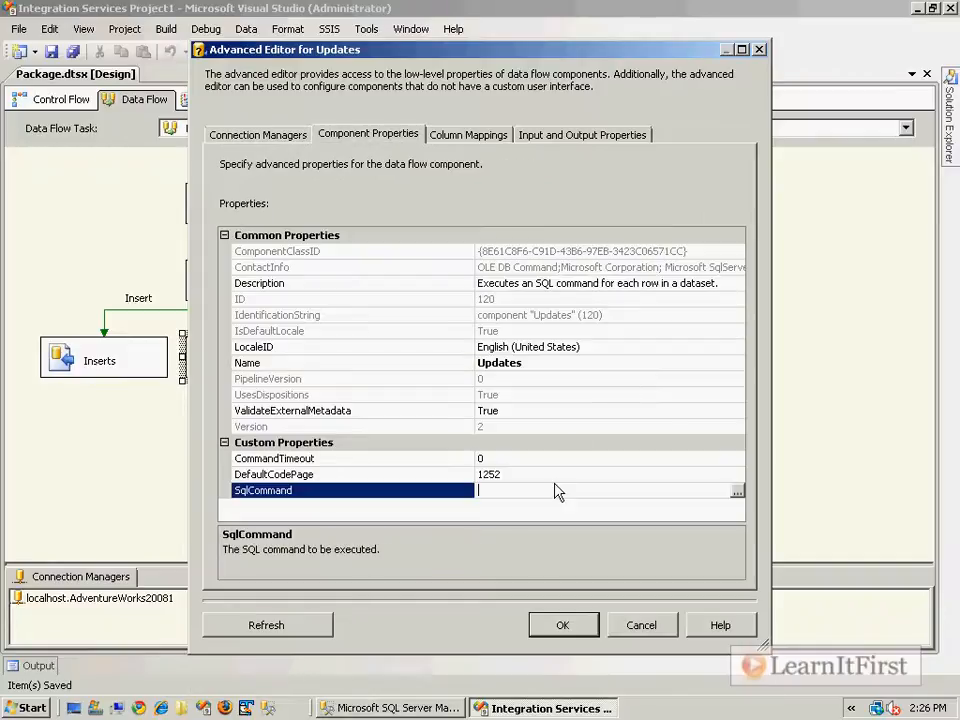
left_click(736, 491)
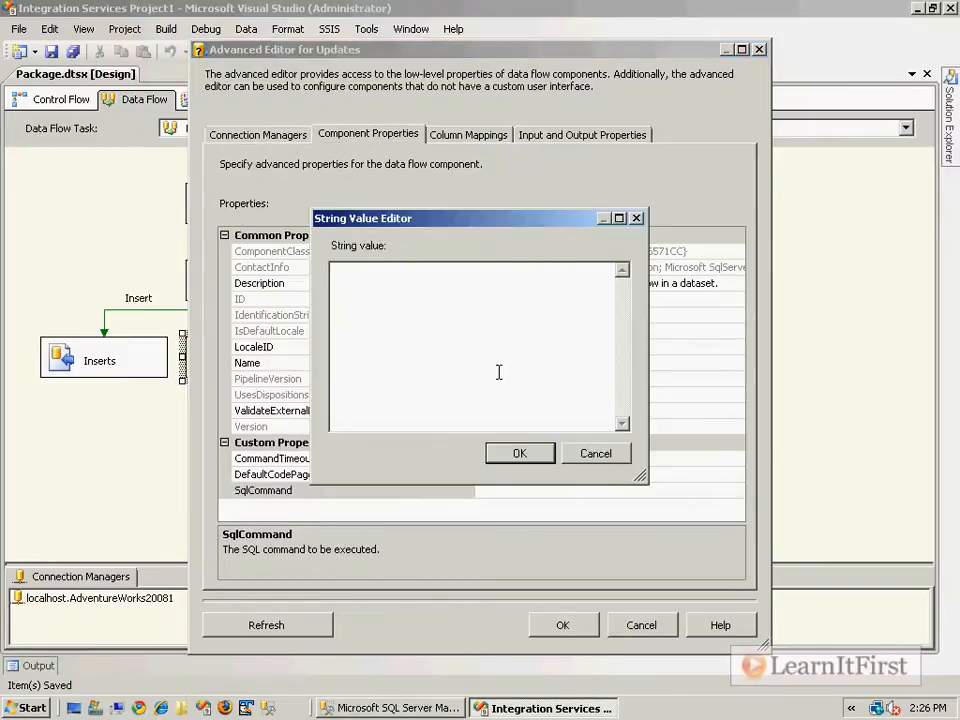